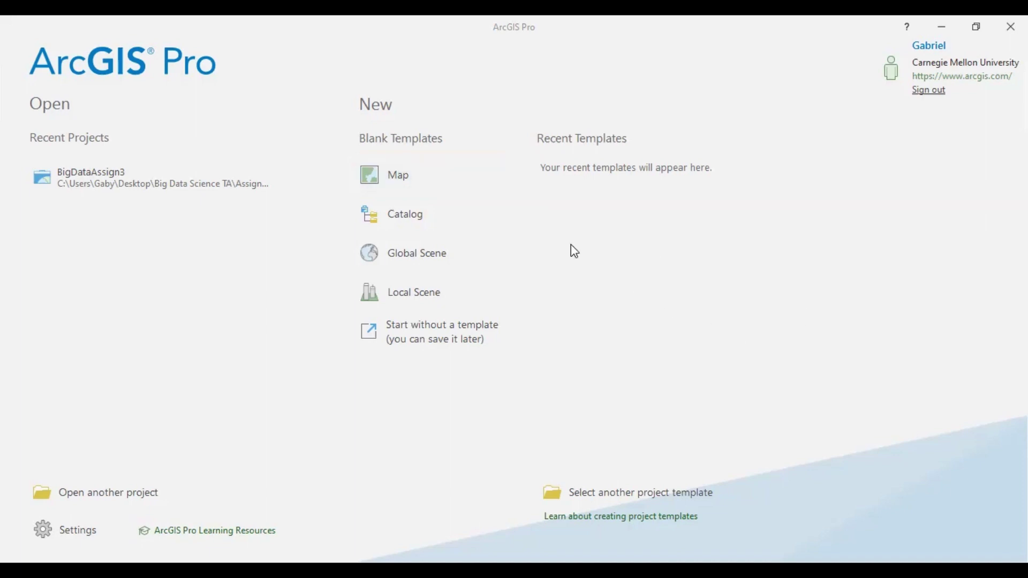
Start a new project from the blank Map template and name it BigDataAssign3.
{"action": "left_click", "coordinate": [433, 178]}
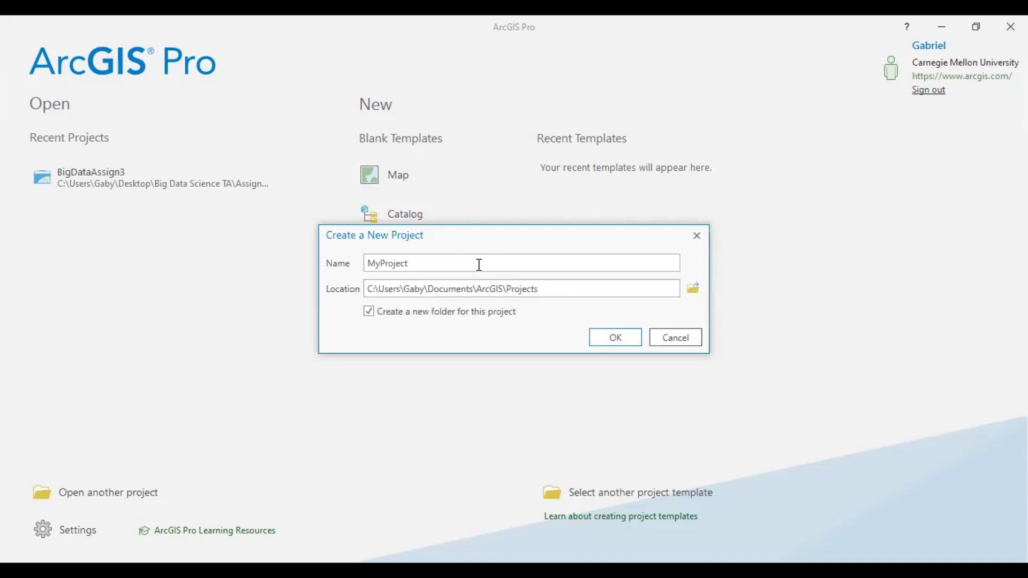
{"action": "key", "text": "BackSpace"}
{"action": "key", "text": "BackSpace"}
{"action": "key", "text": "BackSpace"}
{"action": "key", "text": "BackSpace"}
{"action": "key", "text": "BackSpace"}
{"action": "key", "text": "BackSpace"}
{"action": "key", "text": "BackSpace"}
{"action": "key", "text": "BackSpace"}
{"action": "key", "text": "BackSpace"}
{"action": "type", "text": "BigAs"}
{"action": "key", "text": "BackSpace"}
{"action": "key", "text": "BackSpace"}
{"action": "type", "text": "DataAssign3"}
Set the project location to the Assignment 3 folder inside Desktop\Big Data Science TA and create the project.
{"action": "left_click", "coordinate": [691, 290]}
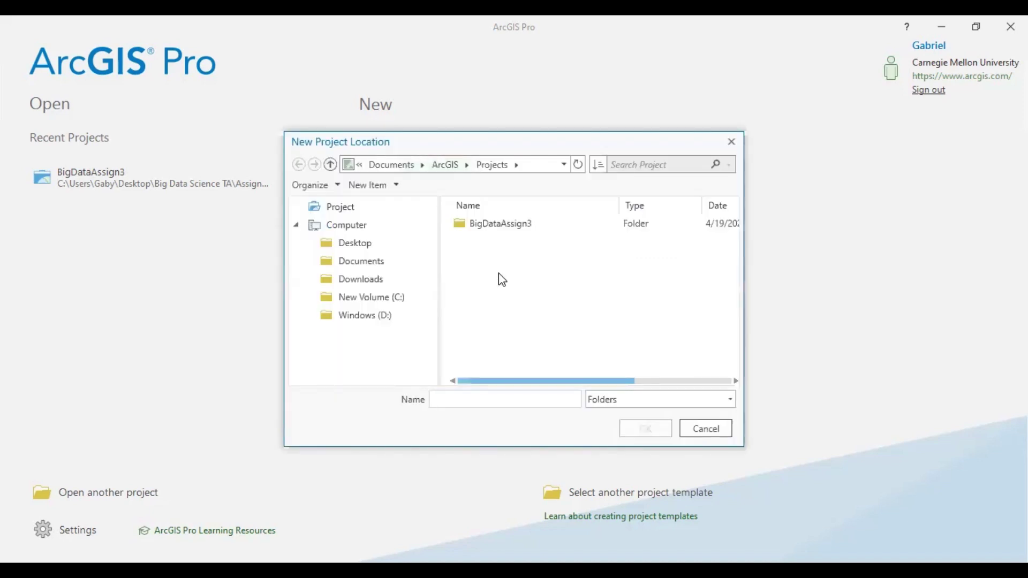
{"action": "left_click", "coordinate": [366, 249]}
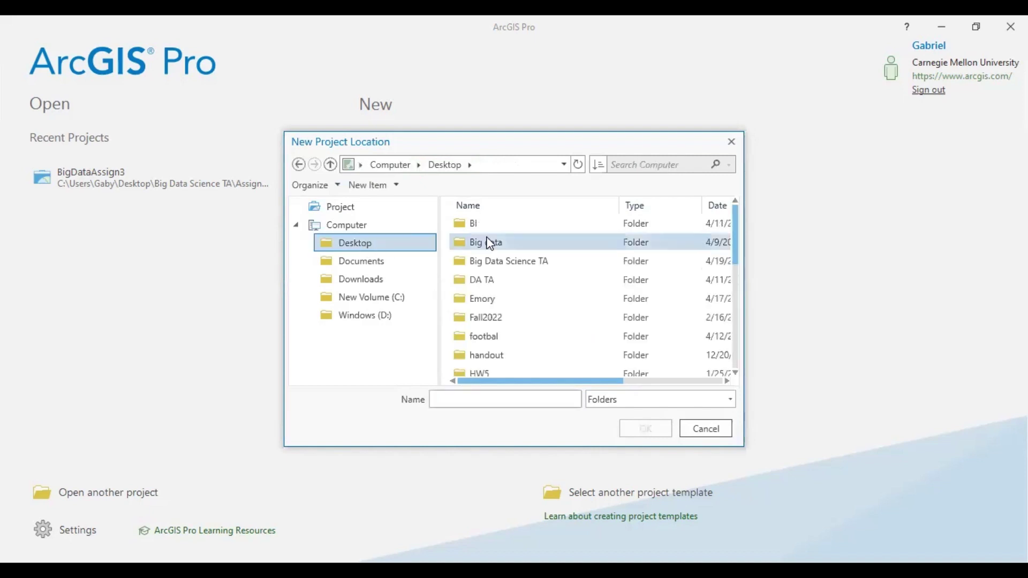
{"action": "left_click", "coordinate": [512, 265]}
{"action": "double_click", "coordinate": [513, 266]}
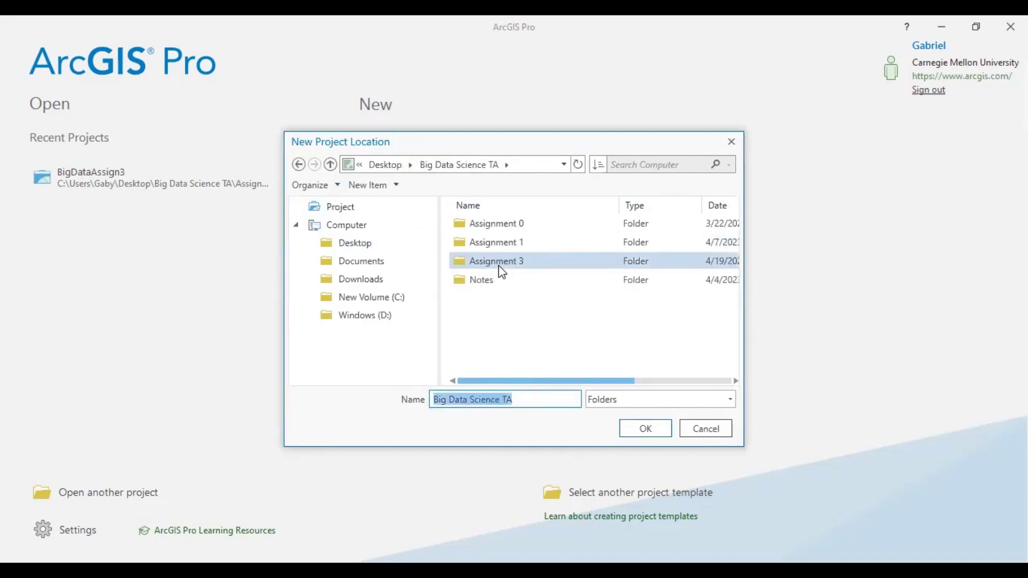
{"action": "double_click", "coordinate": [499, 266]}
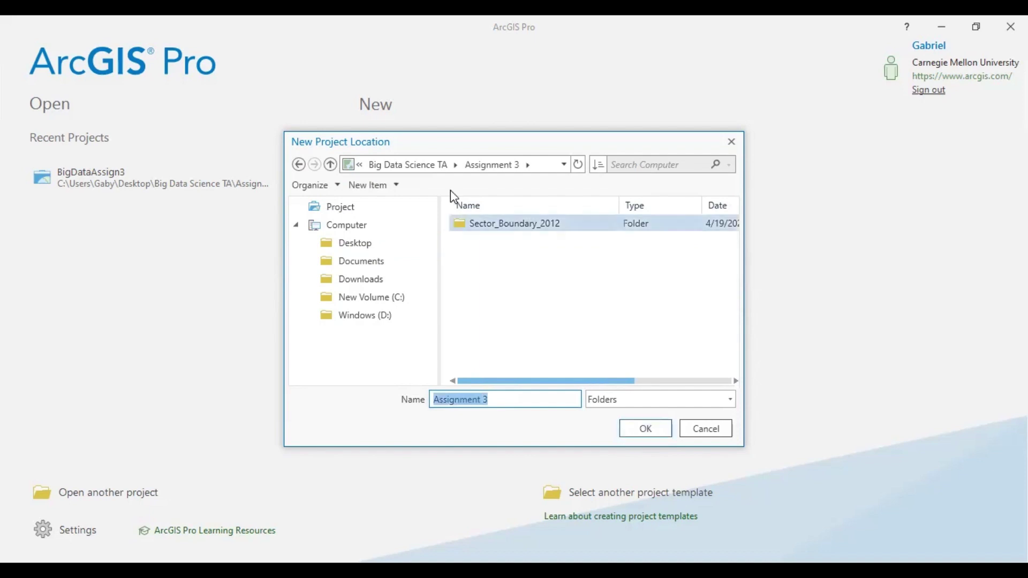
{"action": "left_click", "coordinate": [647, 426]}
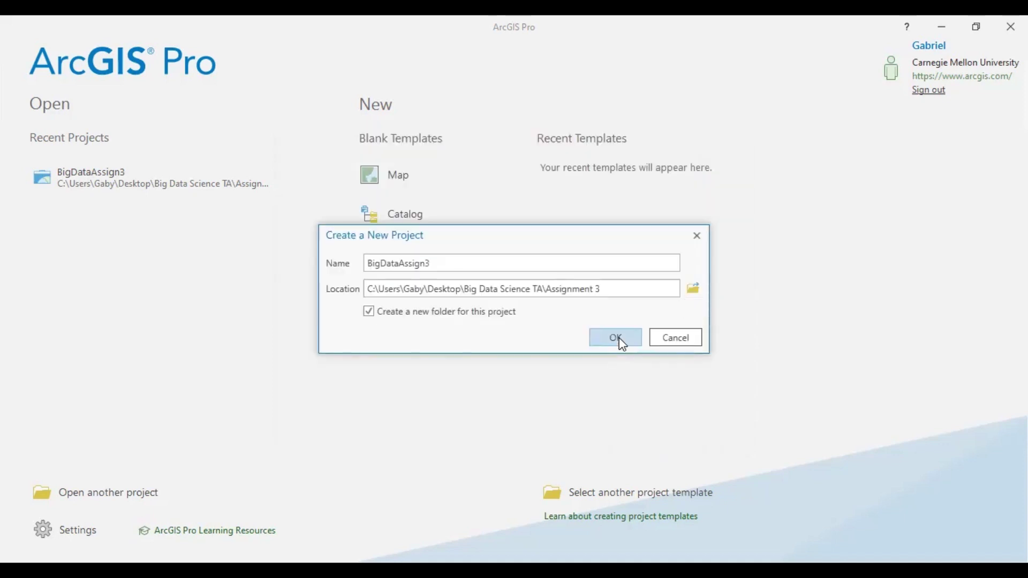
{"action": "left_click", "coordinate": [615, 339]}
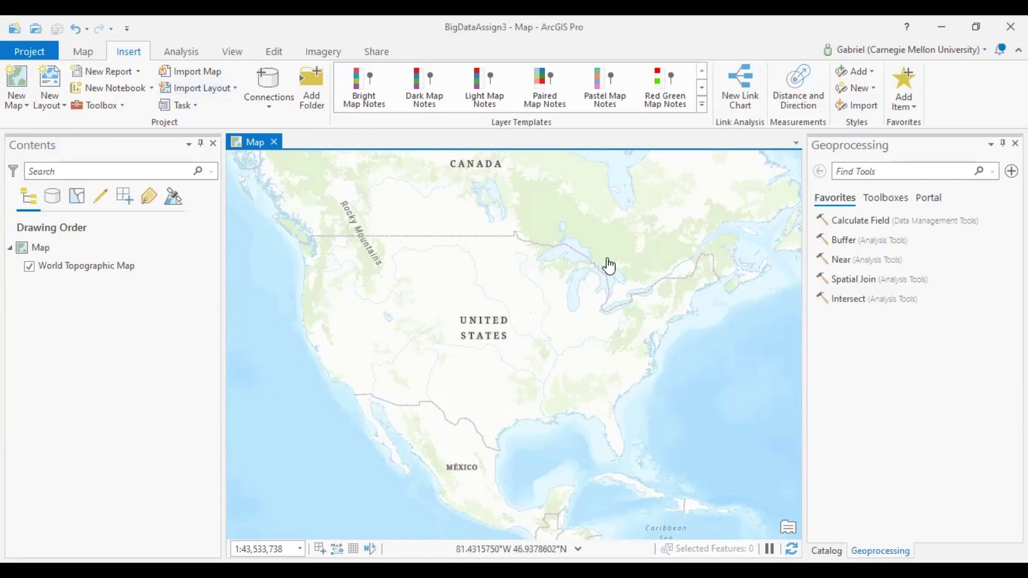
Add the Sector_Boundary_2012.shp shapefile from the Sector_Boundary_2012 folder to the map.
{"action": "left_click", "coordinate": [82, 53]}
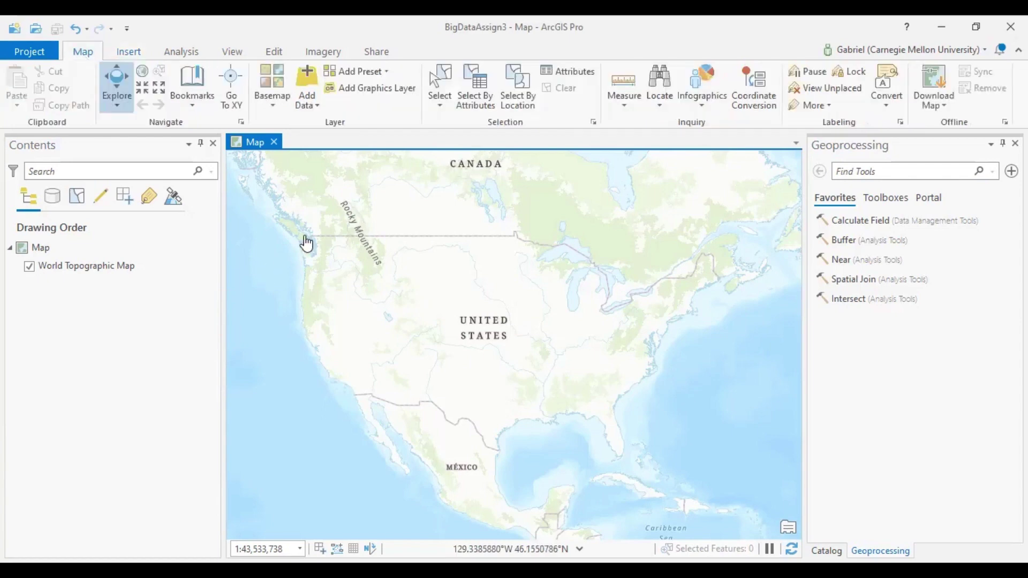
{"action": "left_click", "coordinate": [316, 105]}
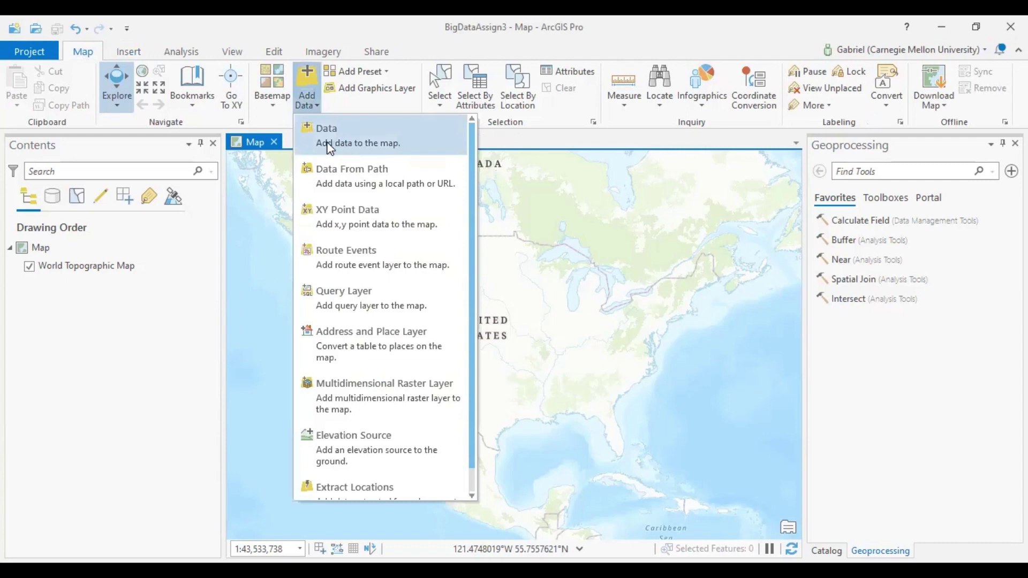
{"action": "left_click", "coordinate": [393, 152]}
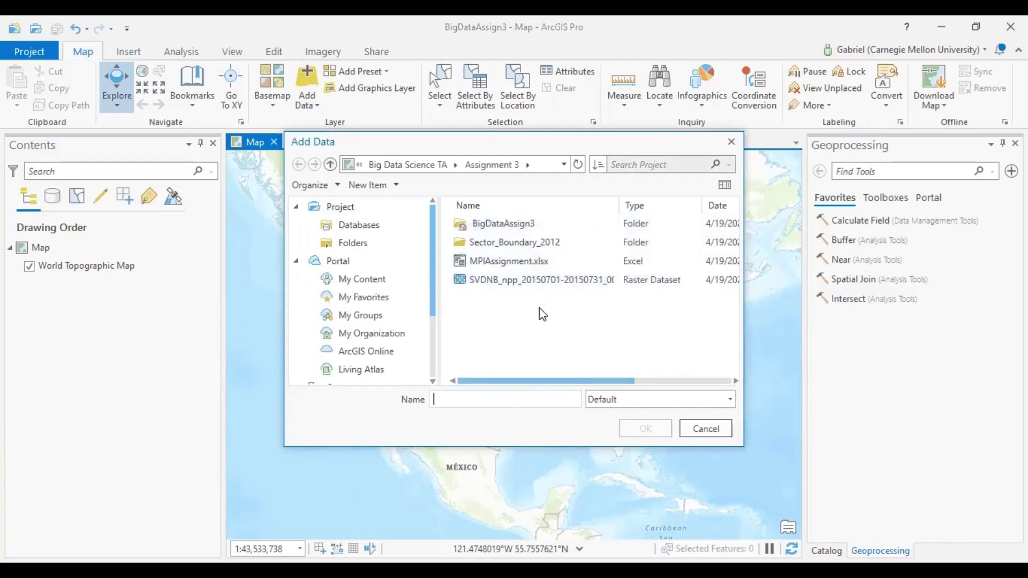
{"action": "left_click", "coordinate": [551, 246]}
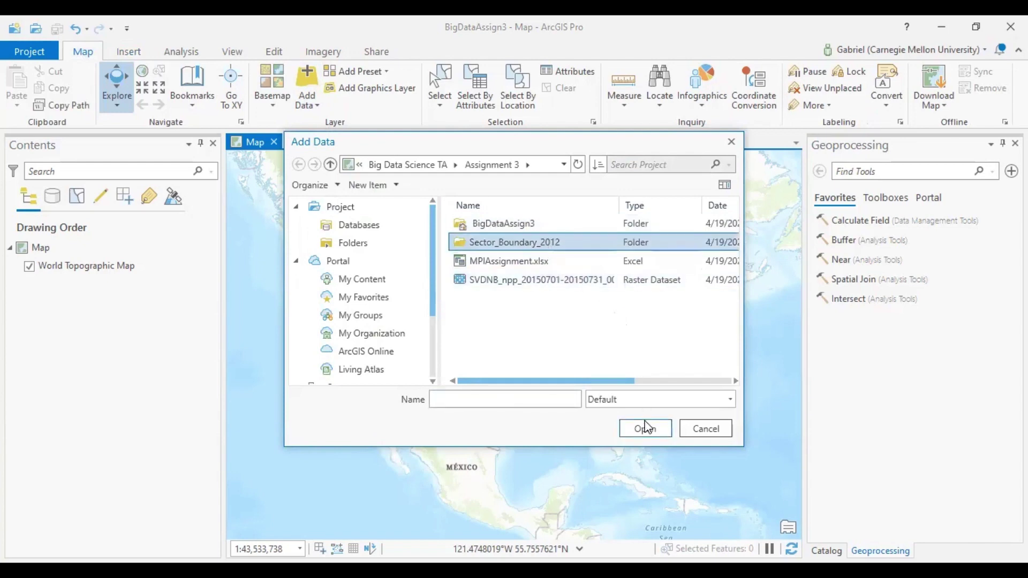
{"action": "left_click", "coordinate": [646, 428]}
{"action": "left_click", "coordinate": [536, 224]}
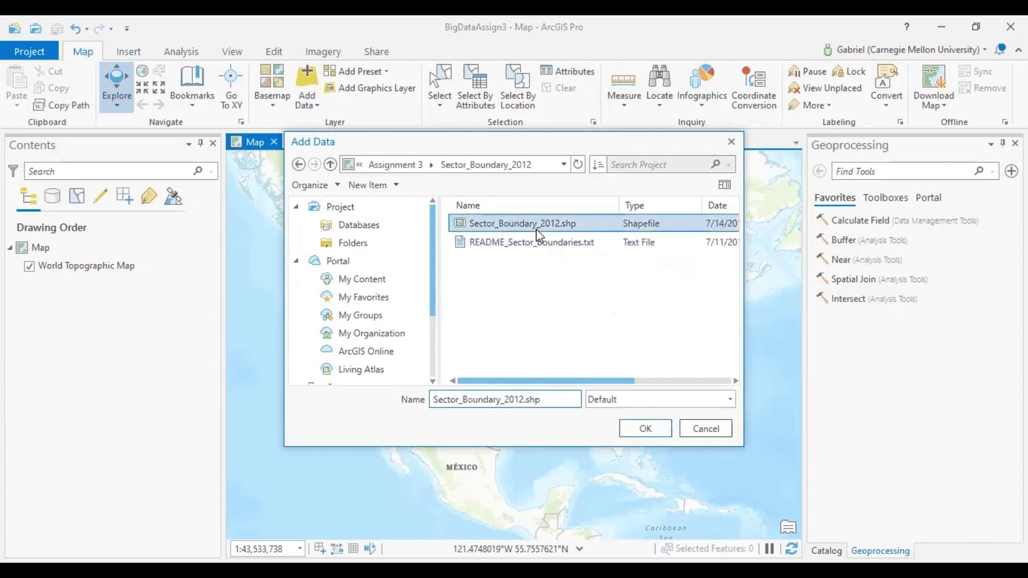
{"action": "left_click", "coordinate": [645, 428]}
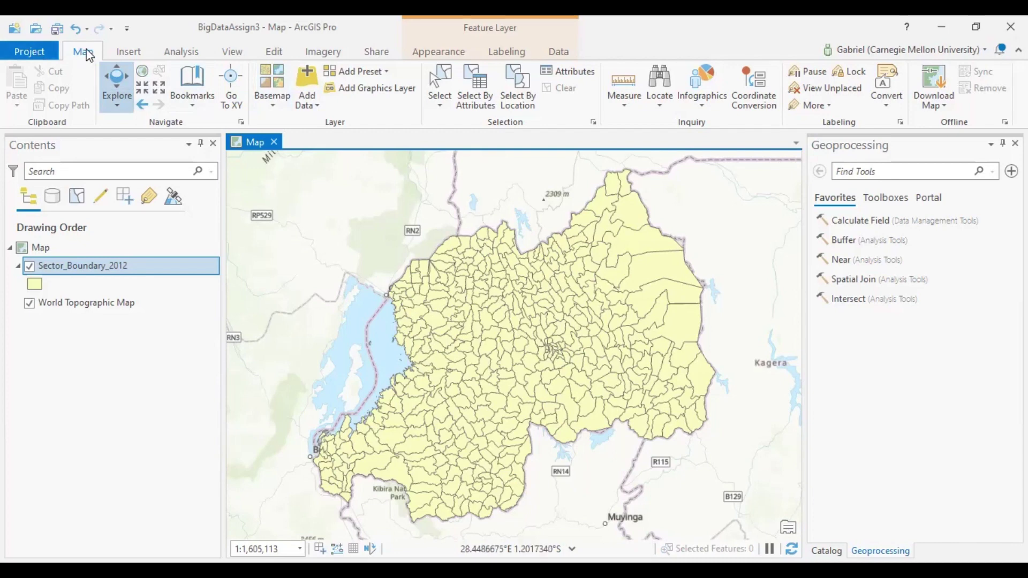
{"action": "left_click", "coordinate": [315, 101]}
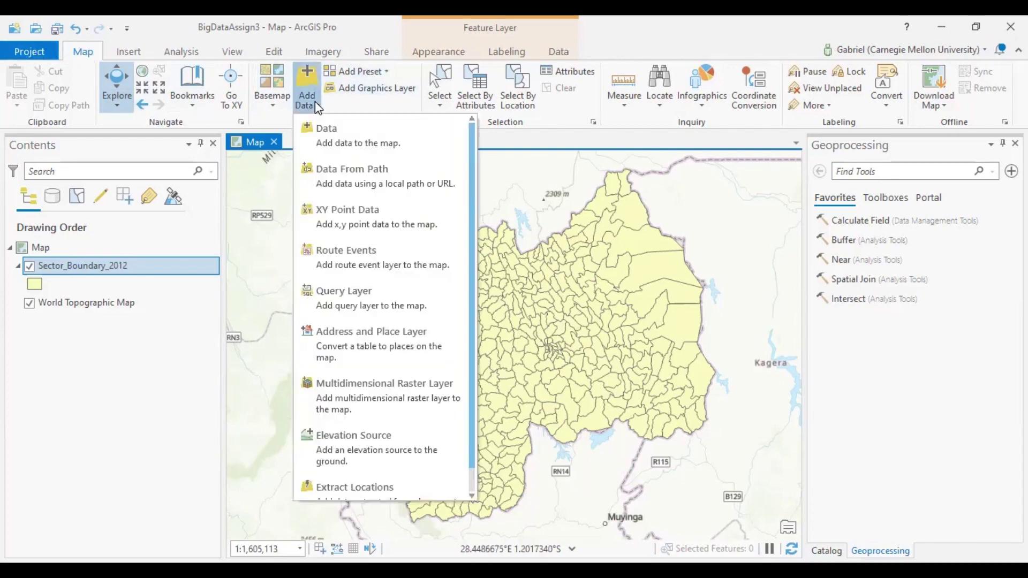
{"action": "left_click", "coordinate": [345, 137]}
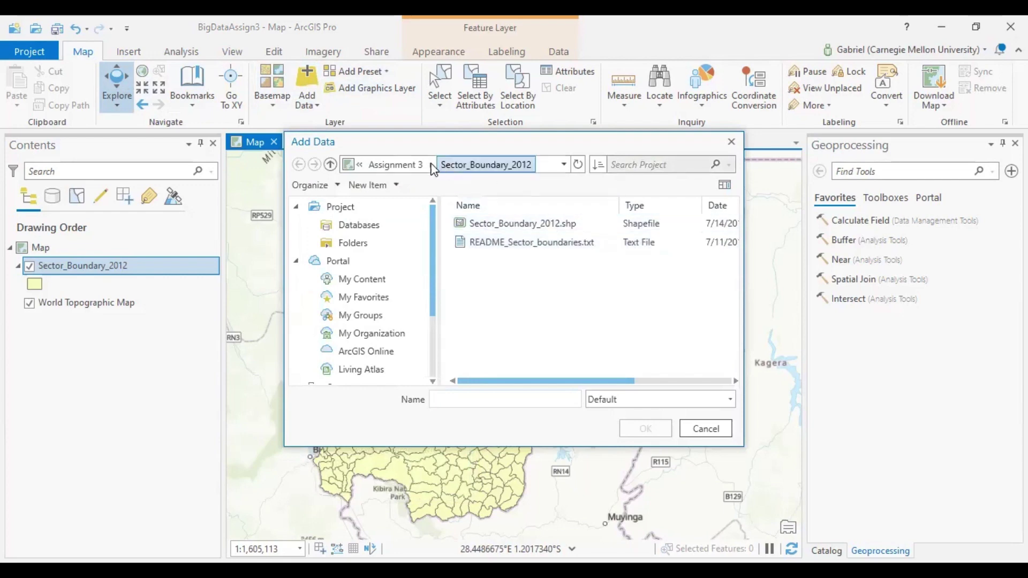
{"action": "left_click", "coordinate": [407, 165]}
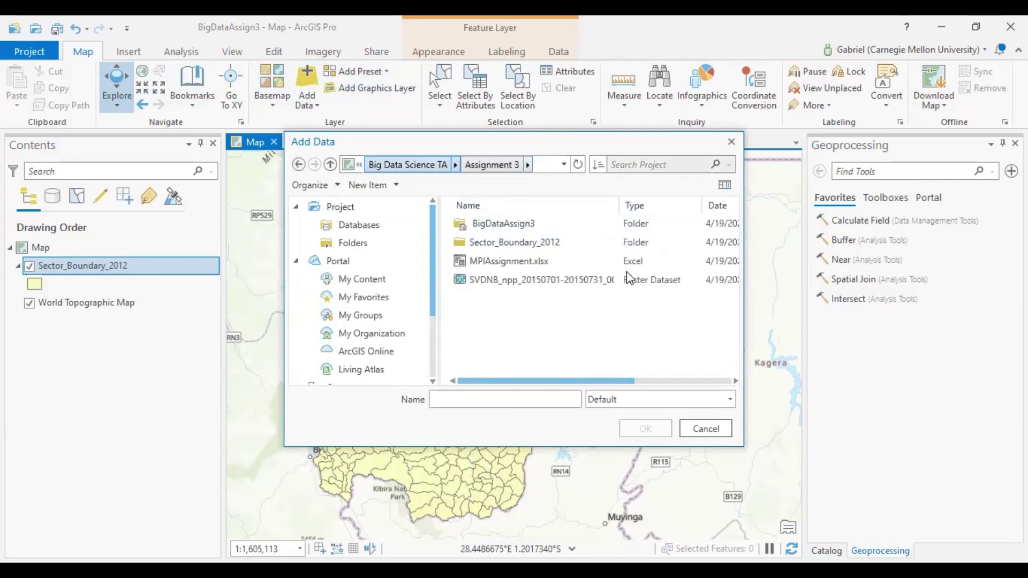
{"action": "left_click", "coordinate": [589, 281]}
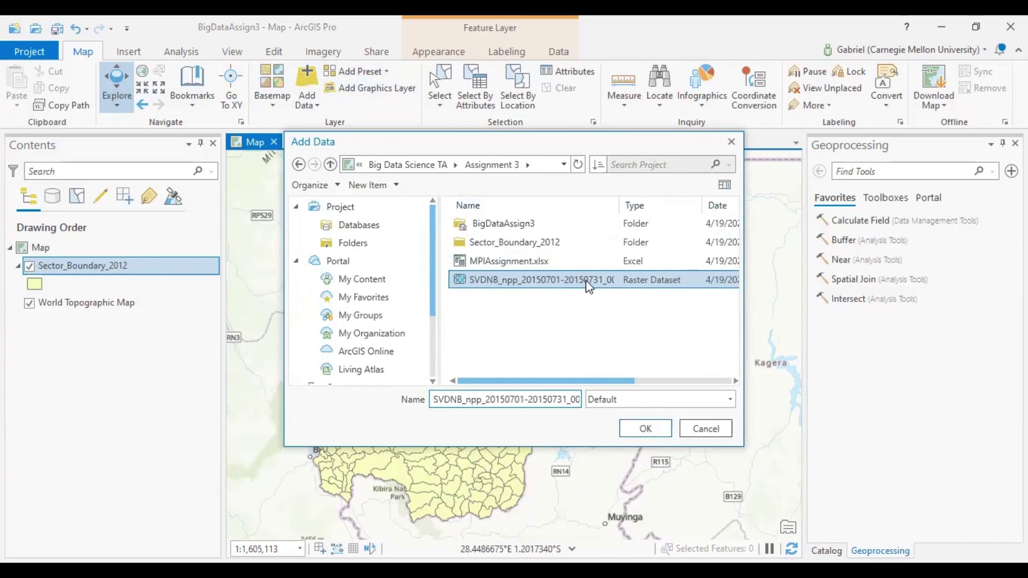
{"action": "left_click", "coordinate": [653, 428]}
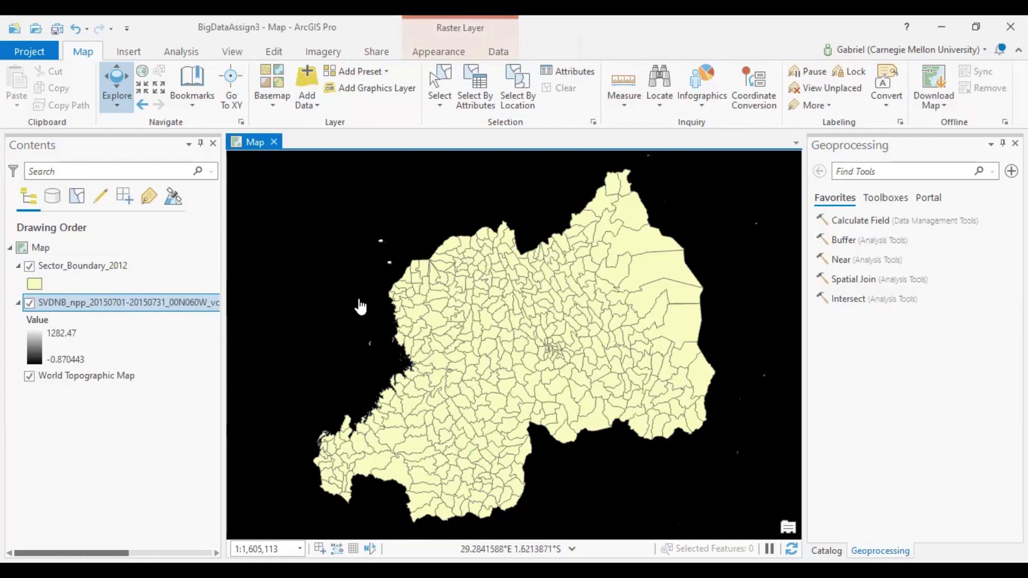
{"action": "left_click", "coordinate": [30, 267]}
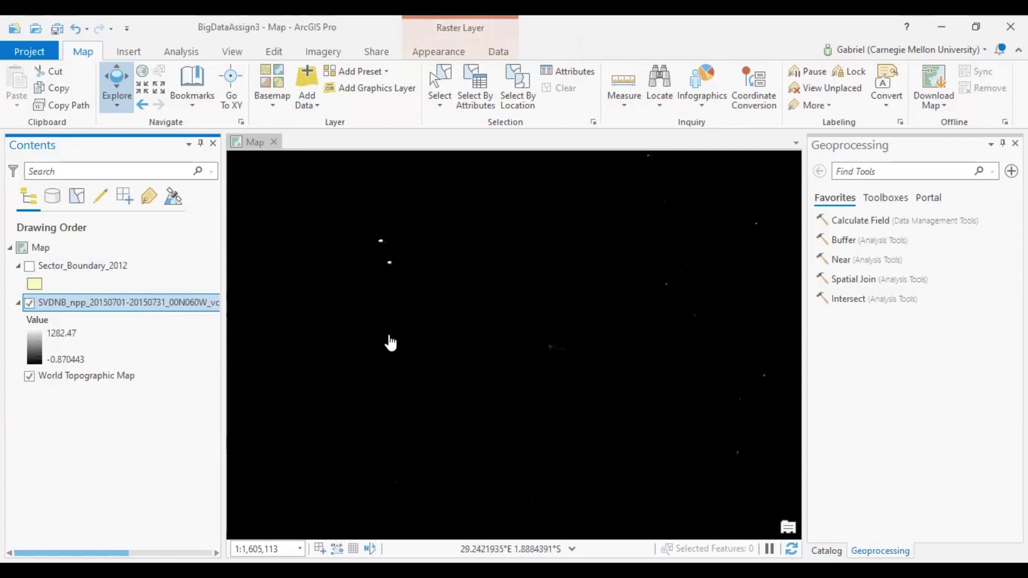
{"action": "left_click", "coordinate": [30, 265]}
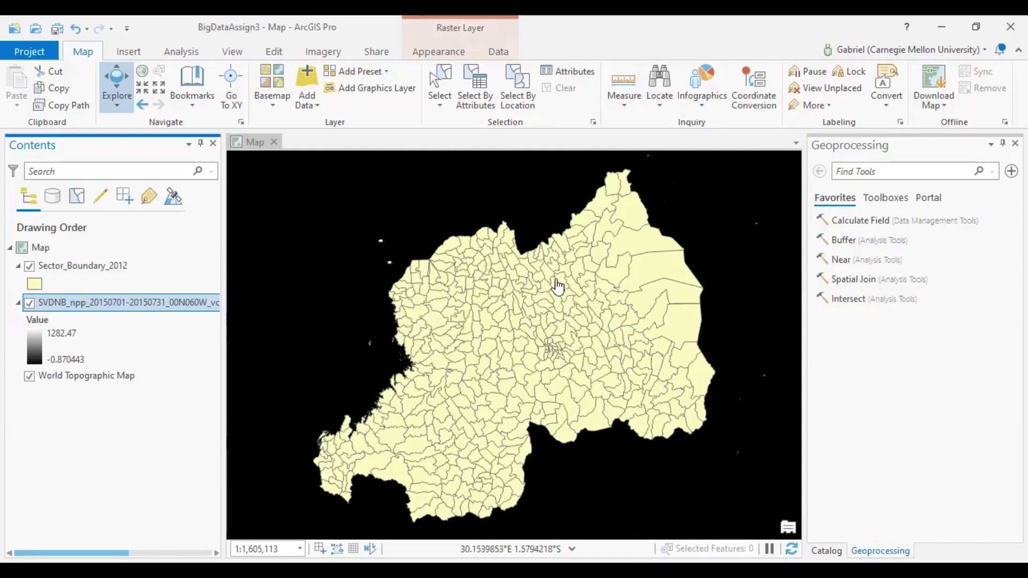
{"action": "left_click", "coordinate": [187, 51]}
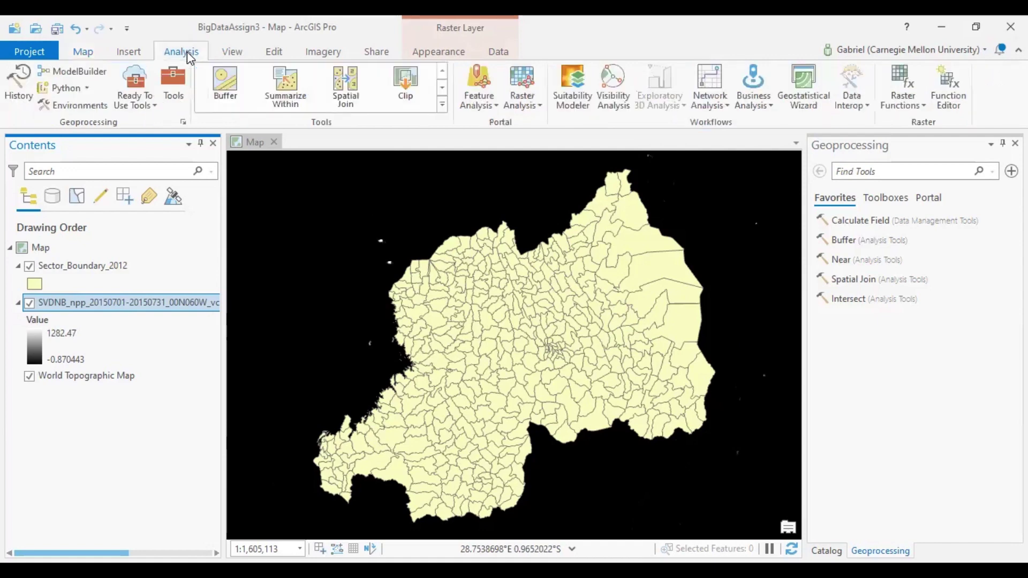
{"action": "left_click", "coordinate": [178, 99]}
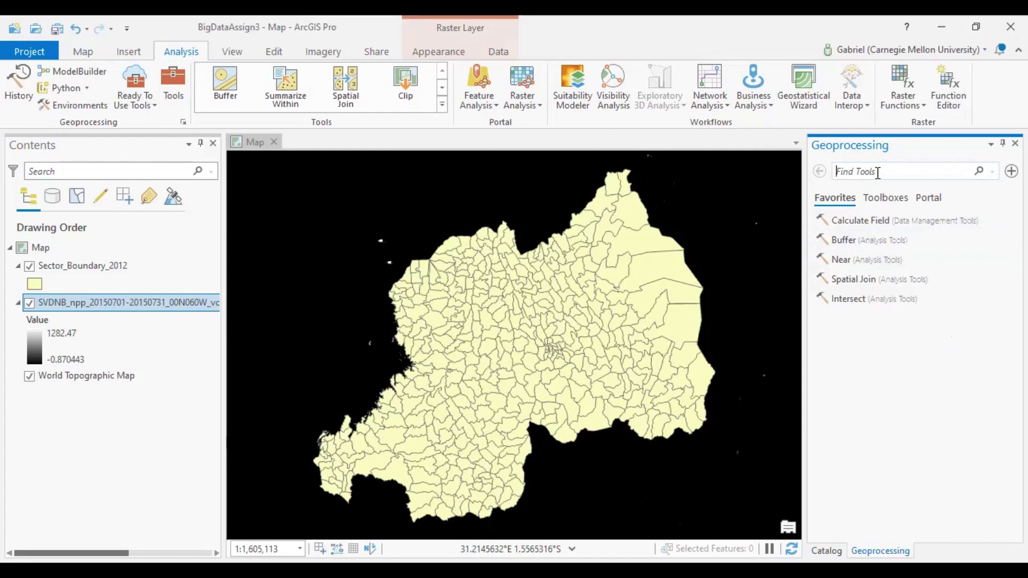
{"action": "type", "text": "clip"}
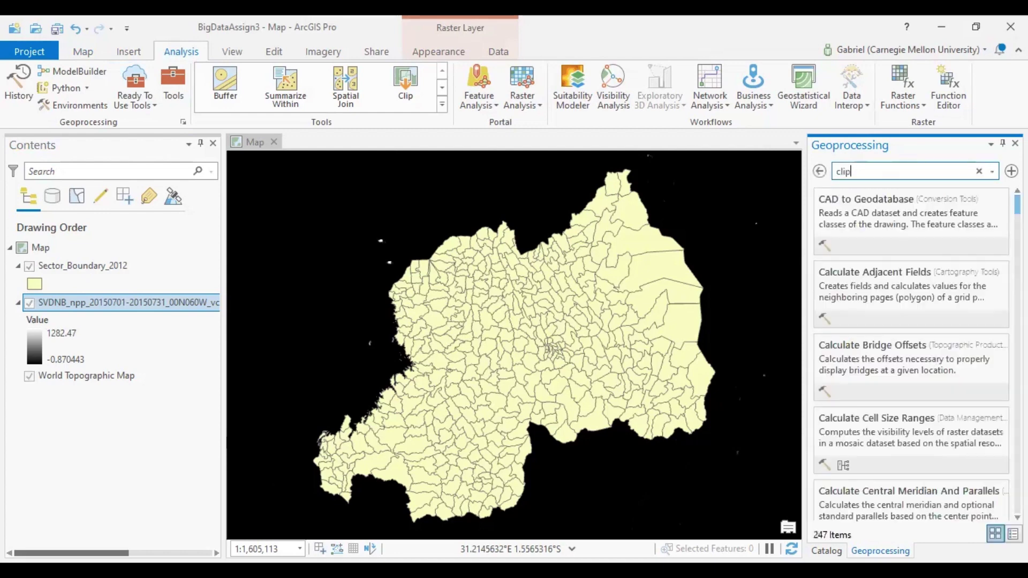
{"action": "type", "text": " raster"}
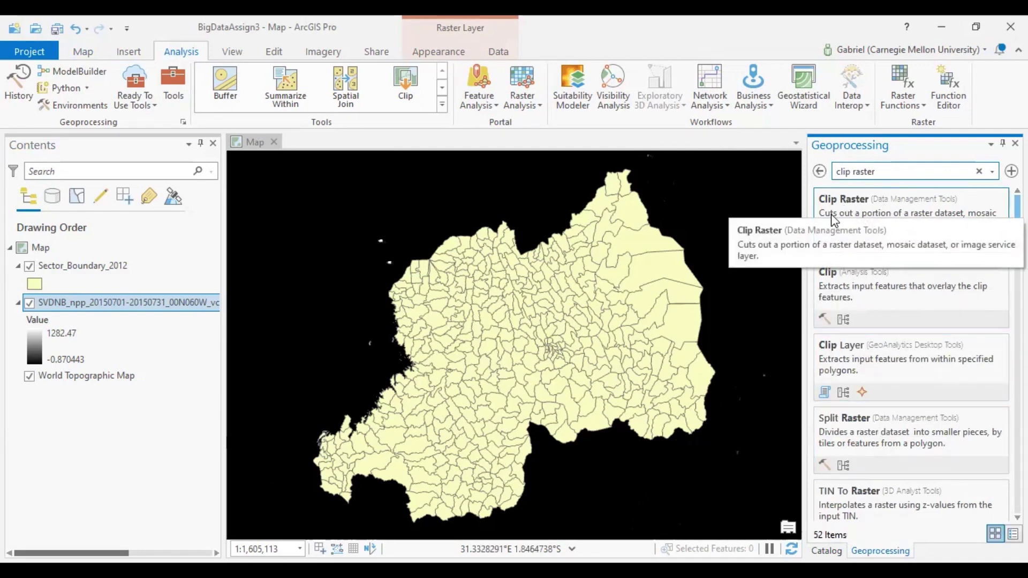
{"action": "left_click", "coordinate": [923, 213]}
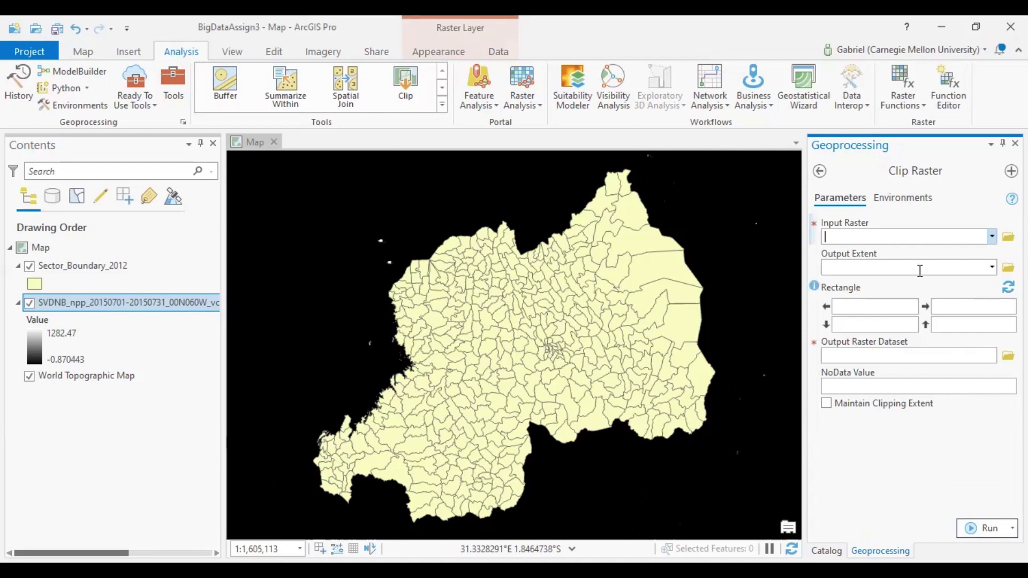
{"action": "left_click", "coordinate": [991, 237]}
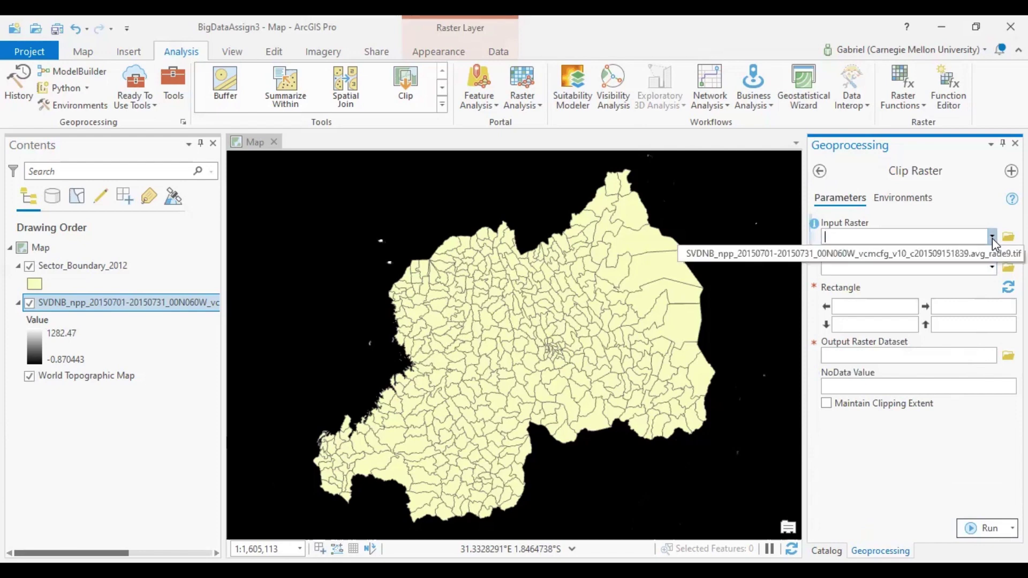
{"action": "left_click", "coordinate": [952, 261]}
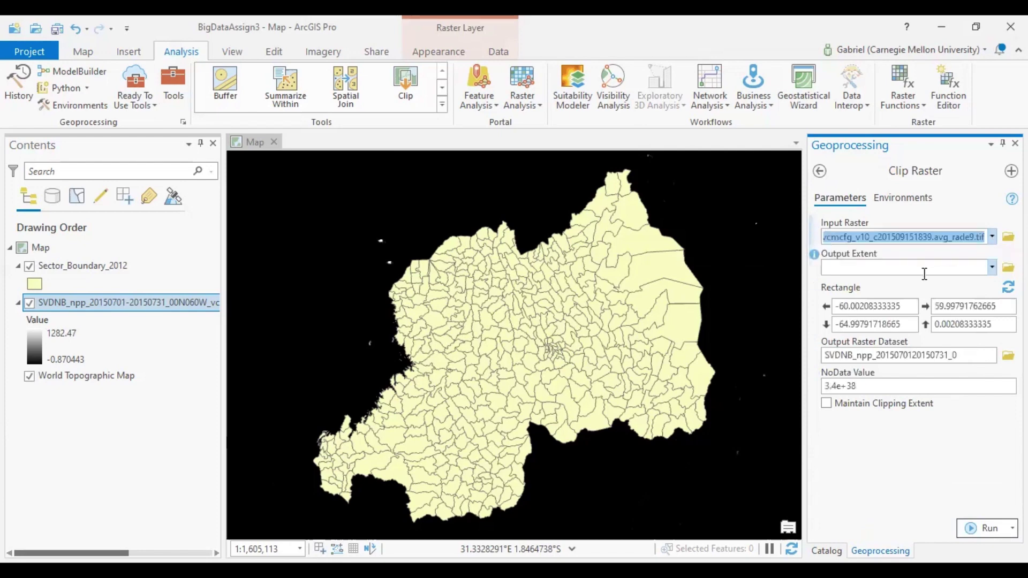
Set the clip's output extent to Sector_Boundary_2012, using input features for clipping geometry and maintaining the clipping extent.
{"action": "left_click", "coordinate": [924, 273]}
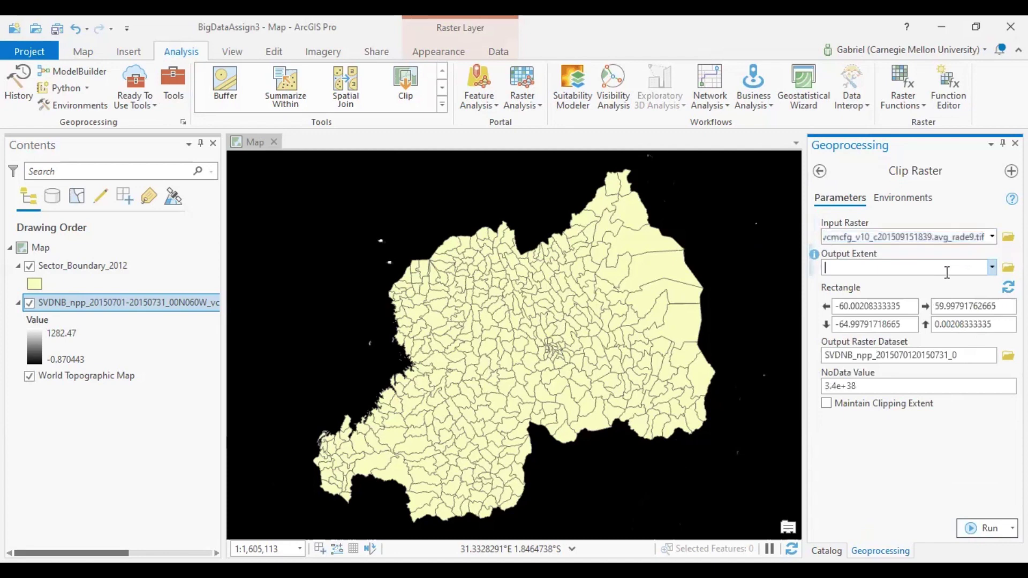
{"action": "left_click", "coordinate": [991, 268]}
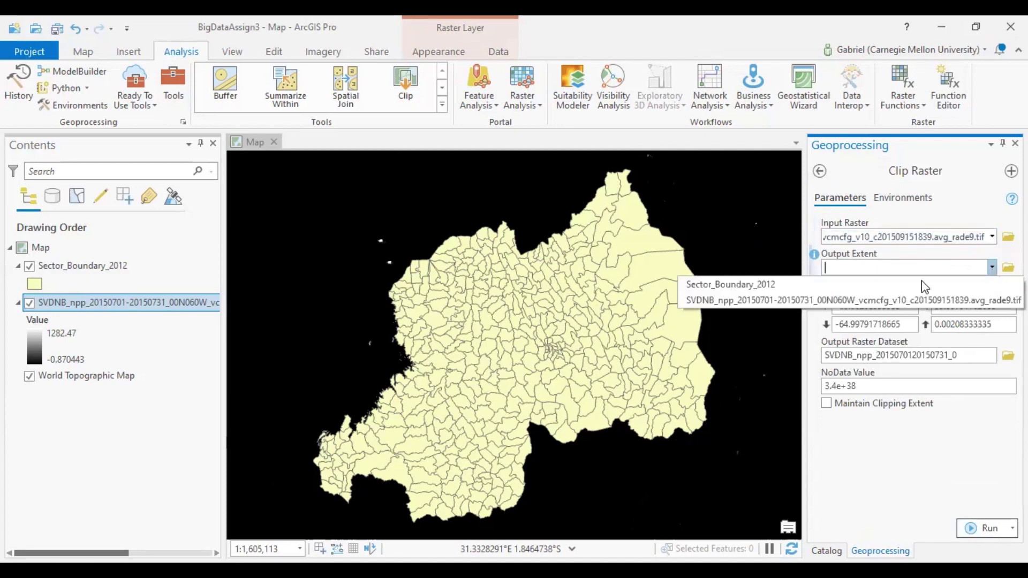
{"action": "left_click", "coordinate": [790, 284]}
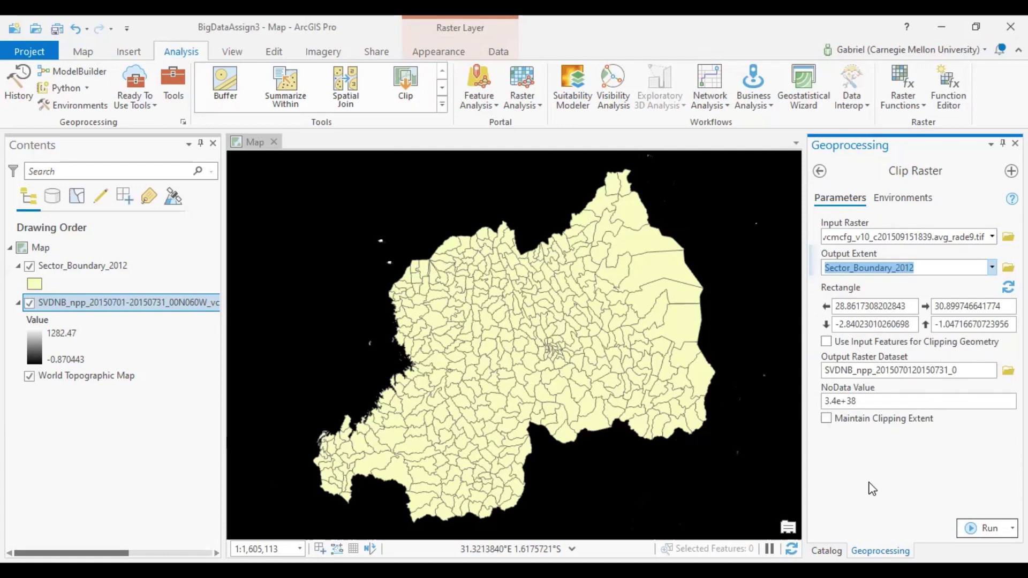
{"action": "left_click", "coordinate": [827, 342]}
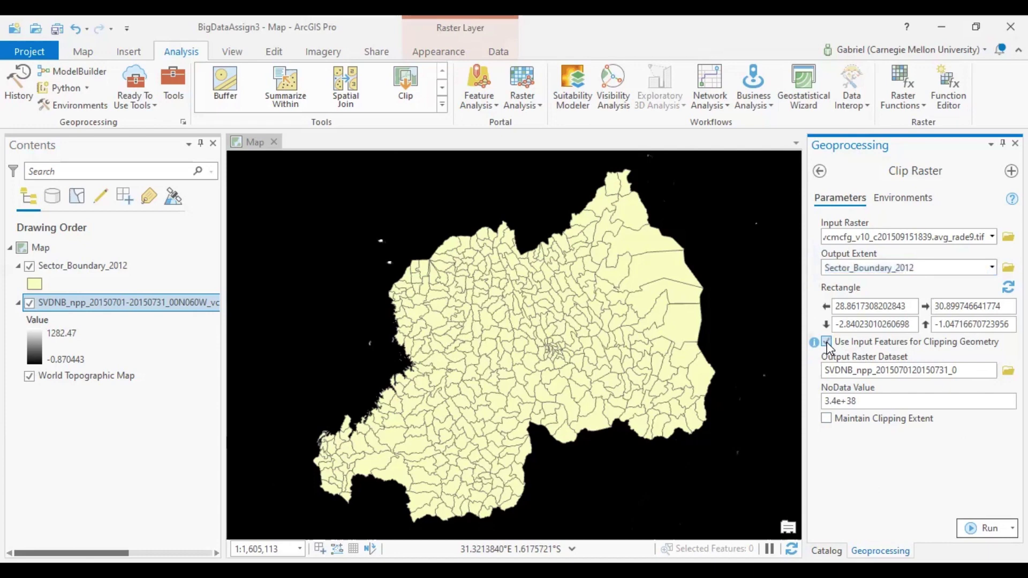
{"action": "left_click", "coordinate": [829, 419]}
Name the clip's output raster dataset rw_nightlight_2015_07 in BigDataAssign3.gdb and run Clip Raster.
{"action": "left_click", "coordinate": [976, 371]}
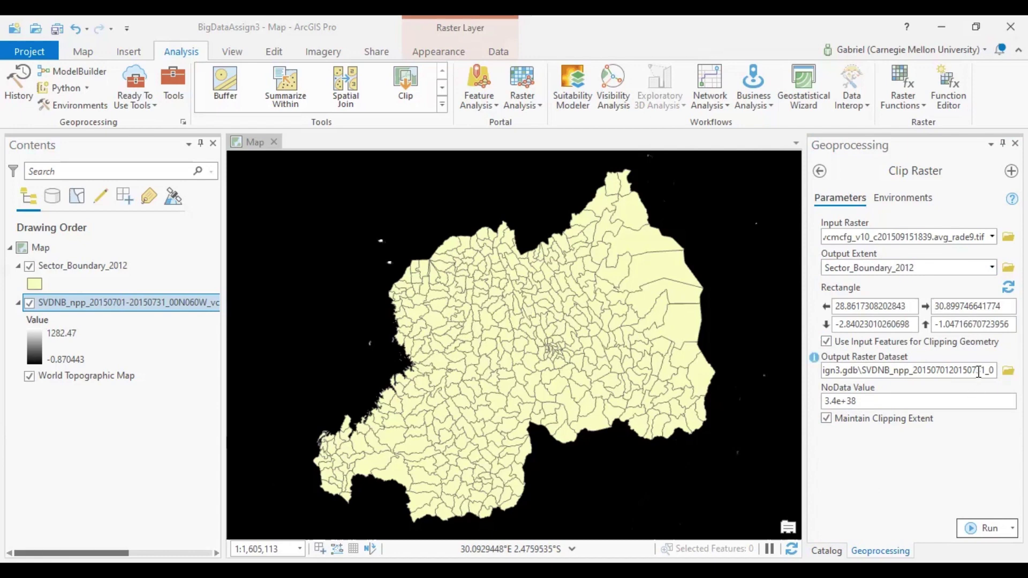
{"action": "double_click", "coordinate": [978, 371]}
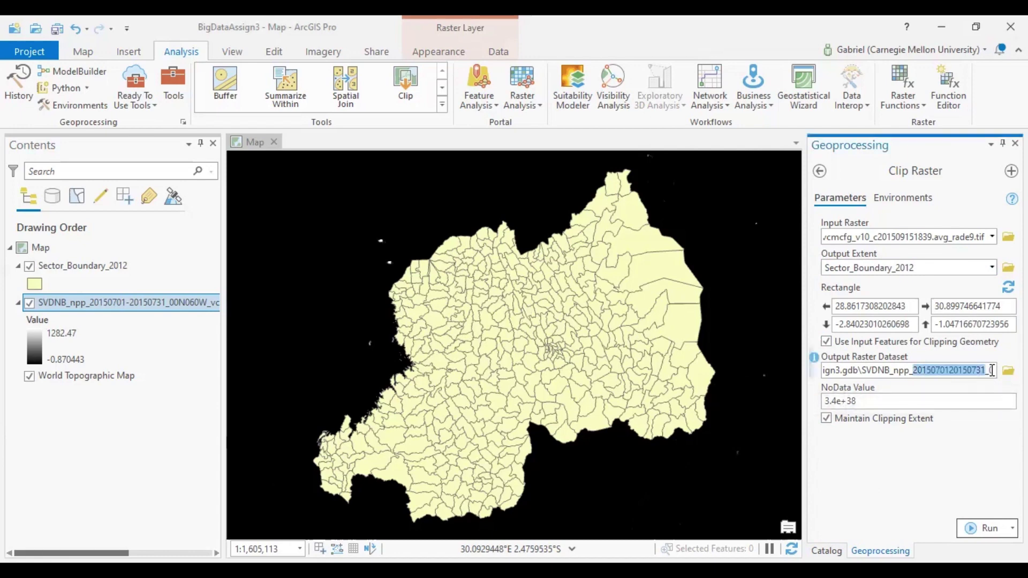
{"action": "left_click", "coordinate": [991, 370]}
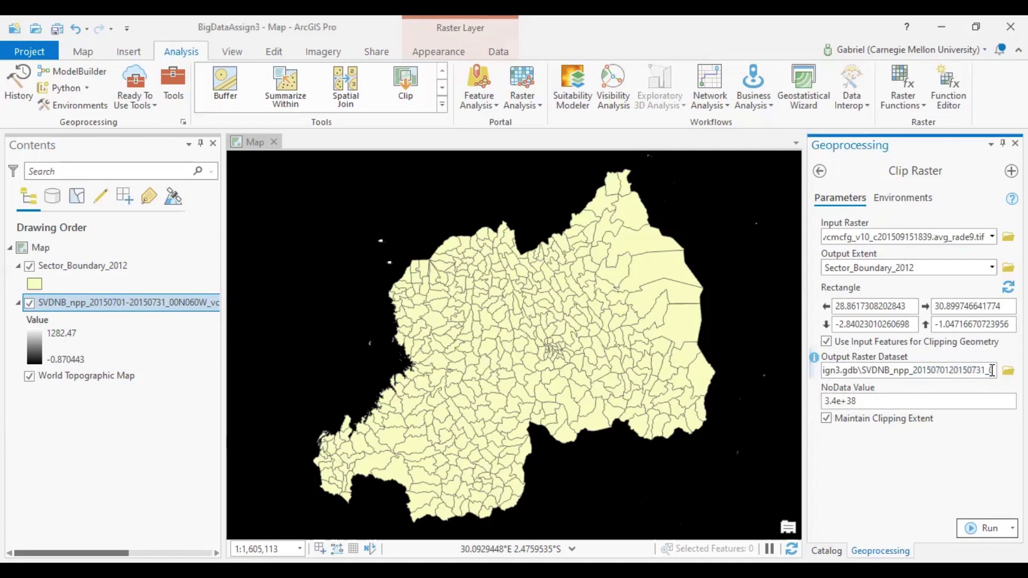
{"action": "key", "text": "BackSpace"}
{"action": "key", "text": "BackSpace"}
{"action": "key", "text": "BackSpace"}
{"action": "key", "text": "BackSpace"}
{"action": "key", "text": "BackSpace"}
{"action": "key", "text": "BackSpace"}
{"action": "key", "text": "BackSpace"}
{"action": "key", "text": "BackSpace"}
{"action": "key", "text": "BackSpace"}
{"action": "key", "text": "BackSpace"}
{"action": "key", "text": "BackSpace"}
{"action": "key", "text": "BackSpace"}
{"action": "key", "text": "BackSpace"}
{"action": "key", "text": "BackSpace"}
{"action": "key", "text": "BackSpace"}
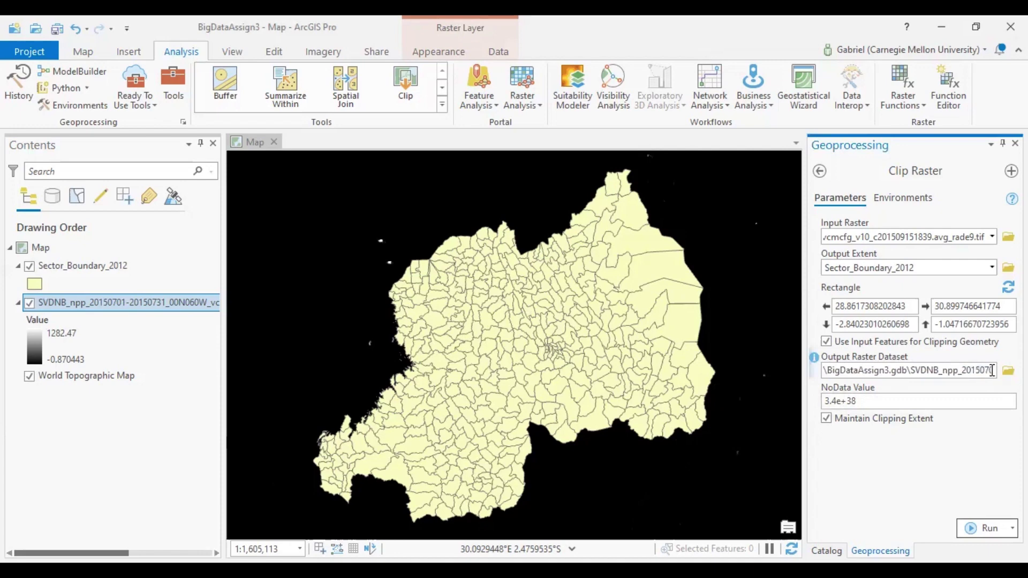
{"action": "key", "text": "BackSpace"}
{"action": "key", "text": "BackSpace"}
{"action": "key", "text": "BackSpace"}
{"action": "key", "text": "BackSpace"}
{"action": "key", "text": "BackSpace"}
{"action": "key", "text": "BackSpace"}
{"action": "key", "text": "BackSpace"}
{"action": "key", "text": "BackSpace"}
{"action": "key", "text": "BackSpace"}
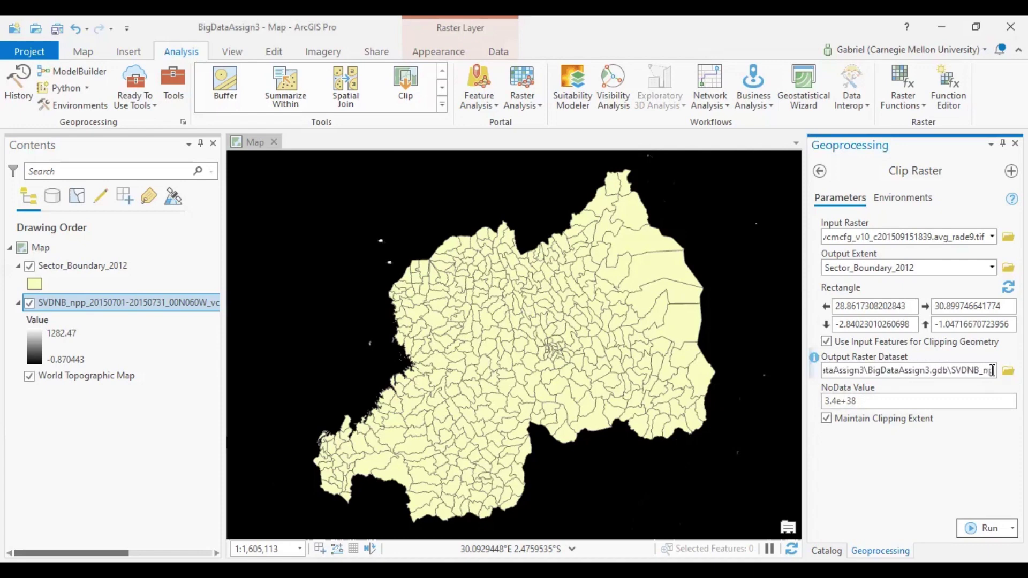
{"action": "key", "text": "BackSpace"}
{"action": "key", "text": "BackSpace"}
{"action": "key", "text": "BackSpace"}
{"action": "key", "text": "BackSpace"}
{"action": "key", "text": "BackSpace"}
{"action": "key", "text": "BackSpace"}
{"action": "key", "text": "BackSpace"}
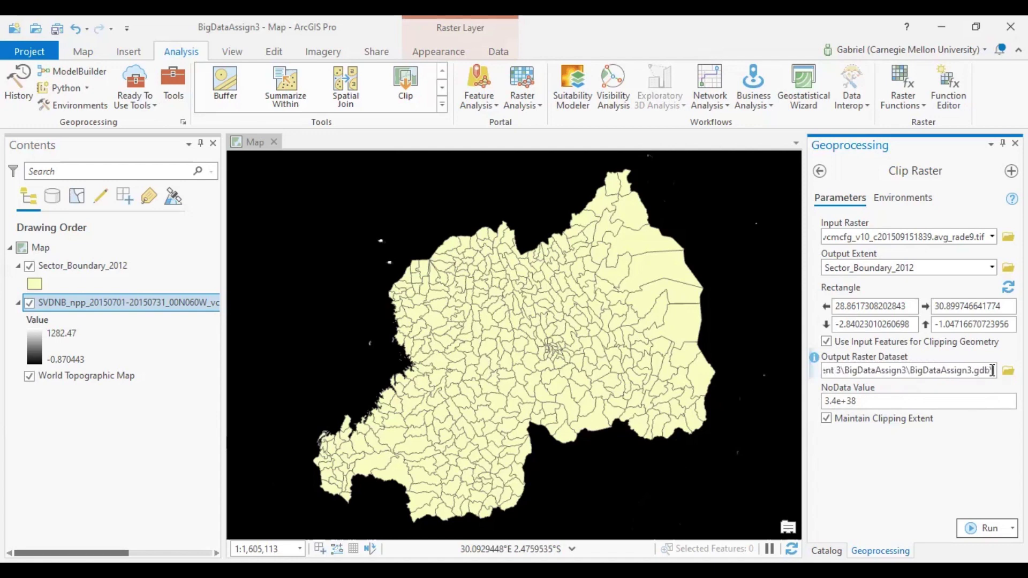
{"action": "type", "text": "rw_nightlight_2015_07"}
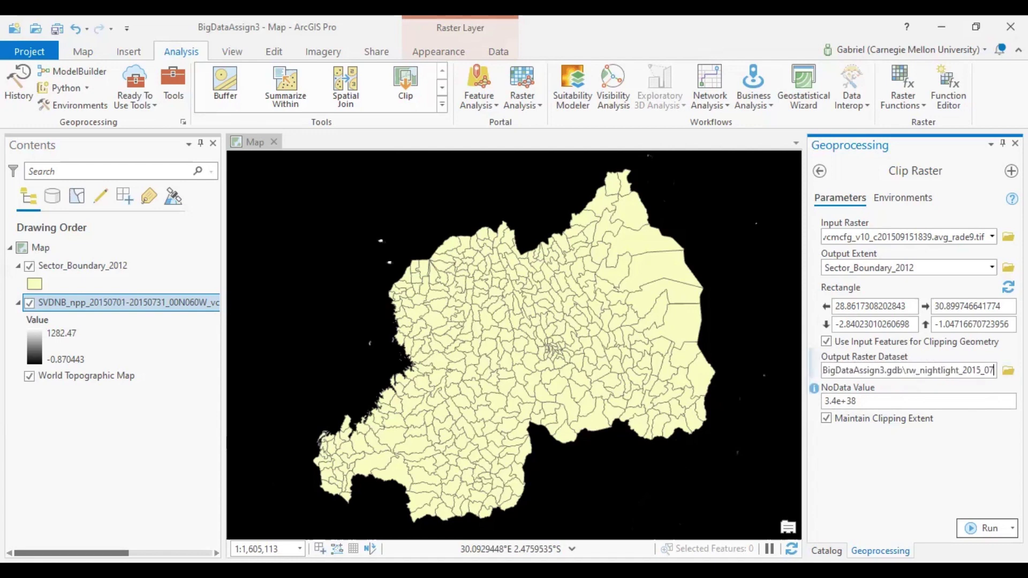
{"action": "left_click", "coordinate": [993, 529]}
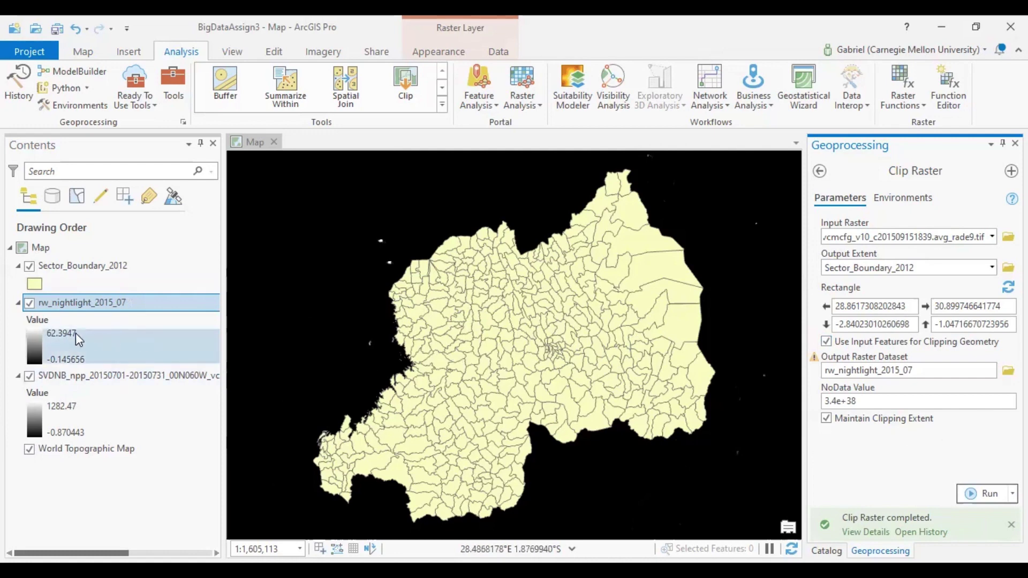
{"action": "left_click", "coordinate": [29, 267]}
{"action": "left_click", "coordinate": [29, 266]}
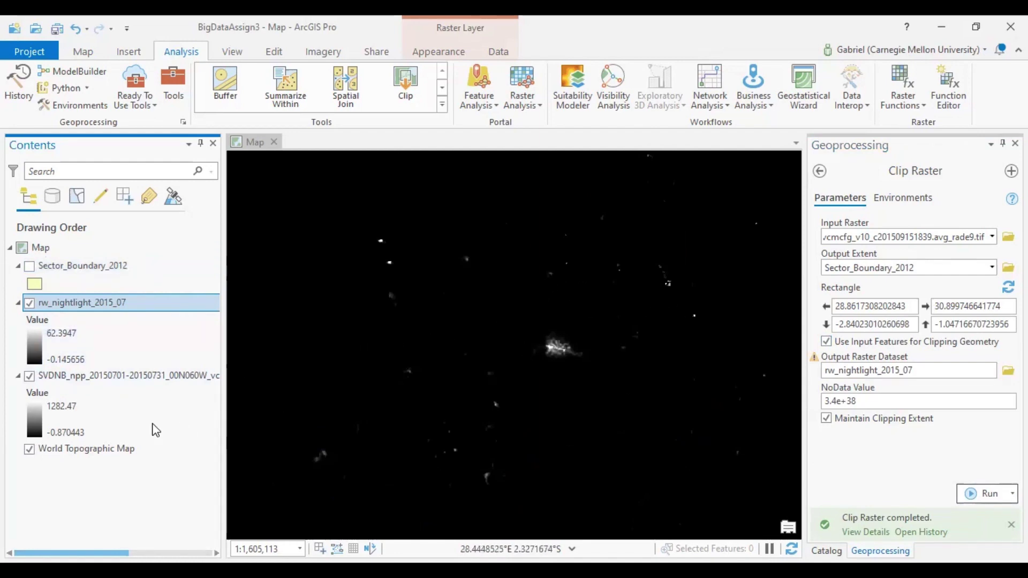
{"action": "left_click", "coordinate": [29, 376]}
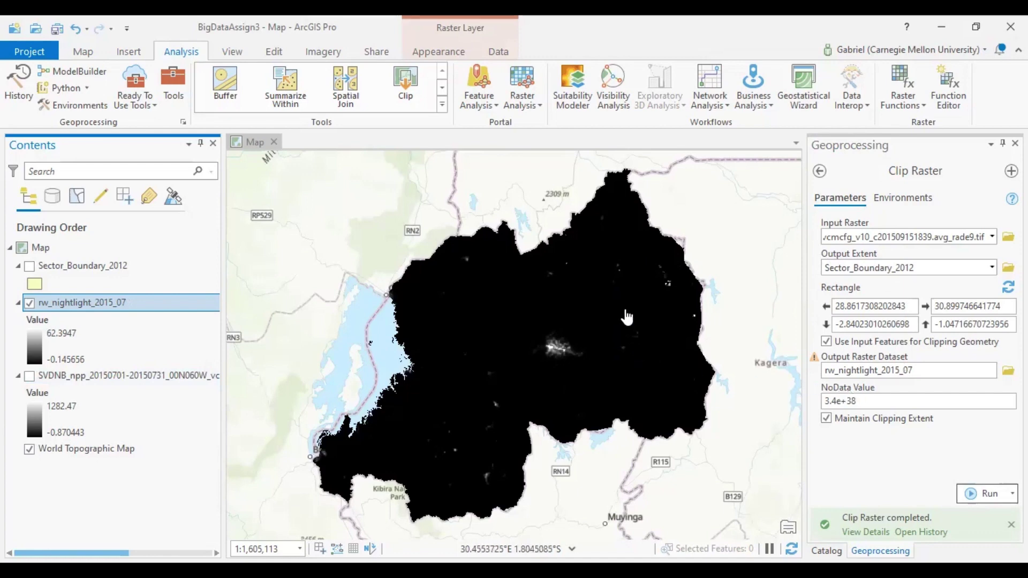
{"action": "scroll", "coordinate": [470, 305], "scroll_direction": "down", "scroll_amount": 1}
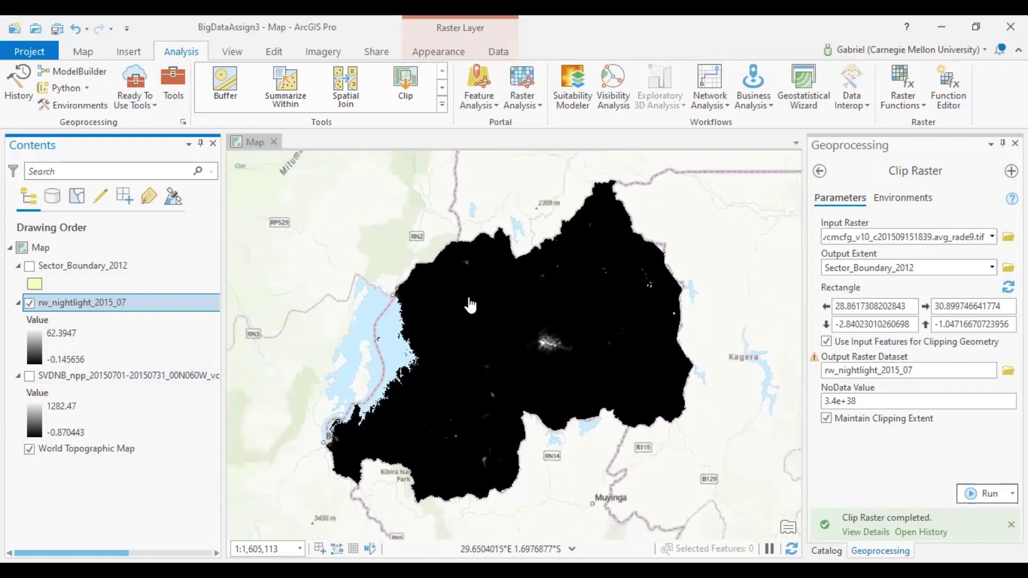
{"action": "scroll", "coordinate": [470, 305], "scroll_direction": "down", "scroll_amount": 1}
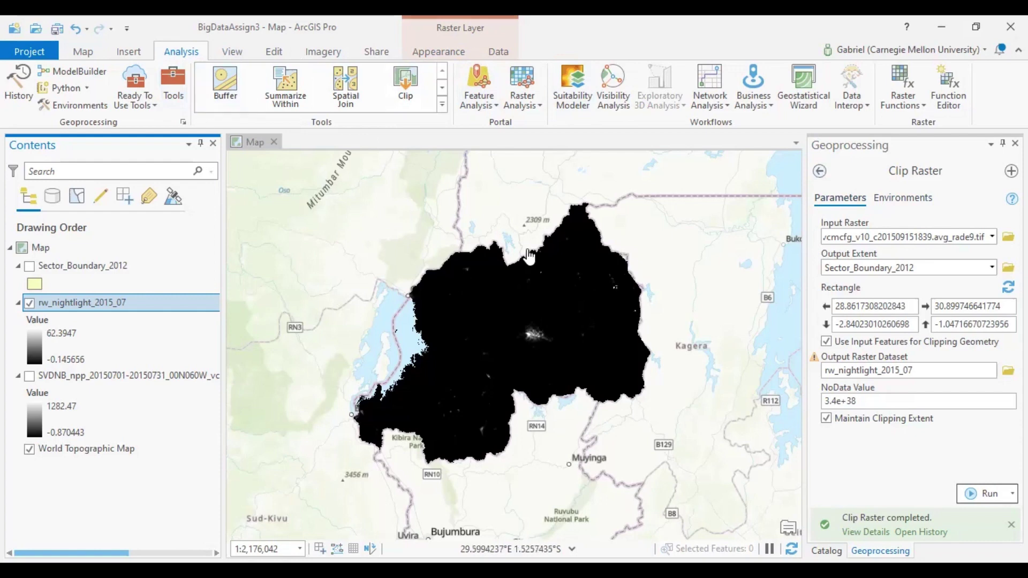
Search the geoprocessing tools for "raster calculator" and open the Spatial Analyst version of Raster Calculator.
{"action": "left_click", "coordinate": [820, 171]}
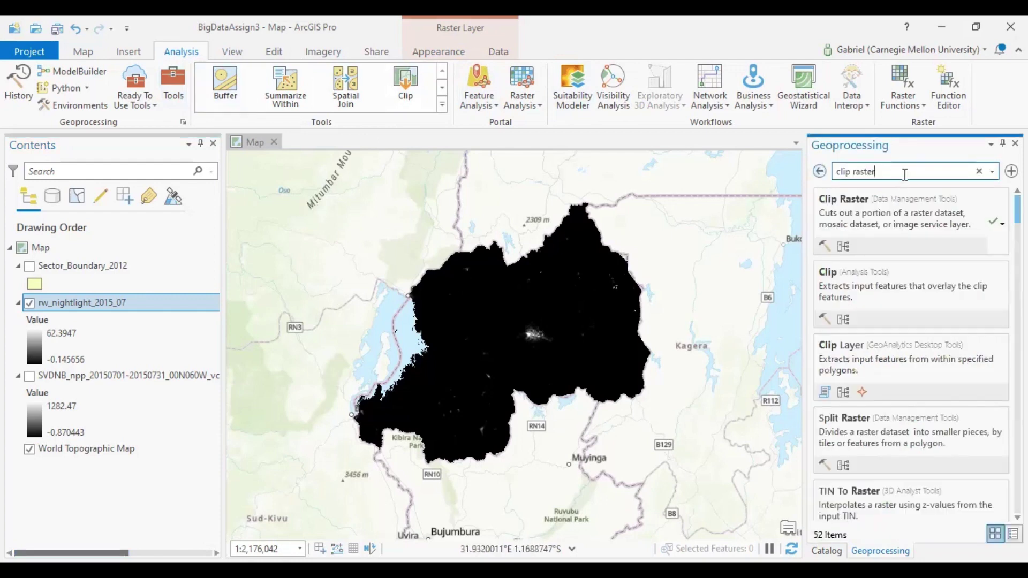
{"action": "key", "text": "BackSpace"}
{"action": "key", "text": "BackSpace"}
{"action": "key", "text": "BackSpace"}
{"action": "key", "text": "BackSpace"}
{"action": "key", "text": "BackSpace"}
{"action": "key", "text": "BackSpace"}
{"action": "key", "text": "BackSpace"}
{"action": "key", "text": "BackSpace"}
{"action": "key", "text": "BackSpace"}
{"action": "key", "text": "BackSpace"}
{"action": "key", "text": "BackSpace"}
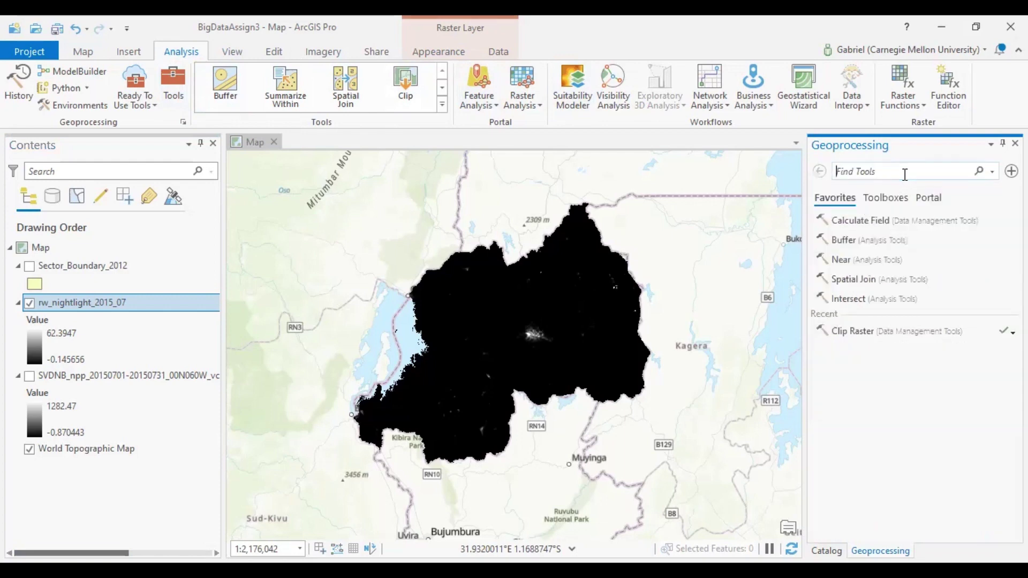
{"action": "type", "text": "ras"}
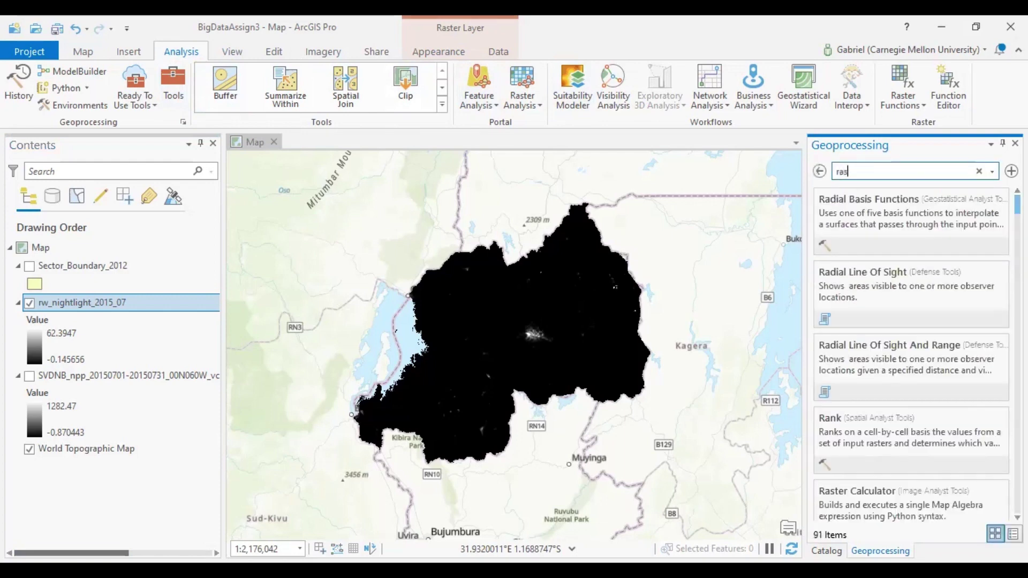
{"action": "type", "text": "ter c"}
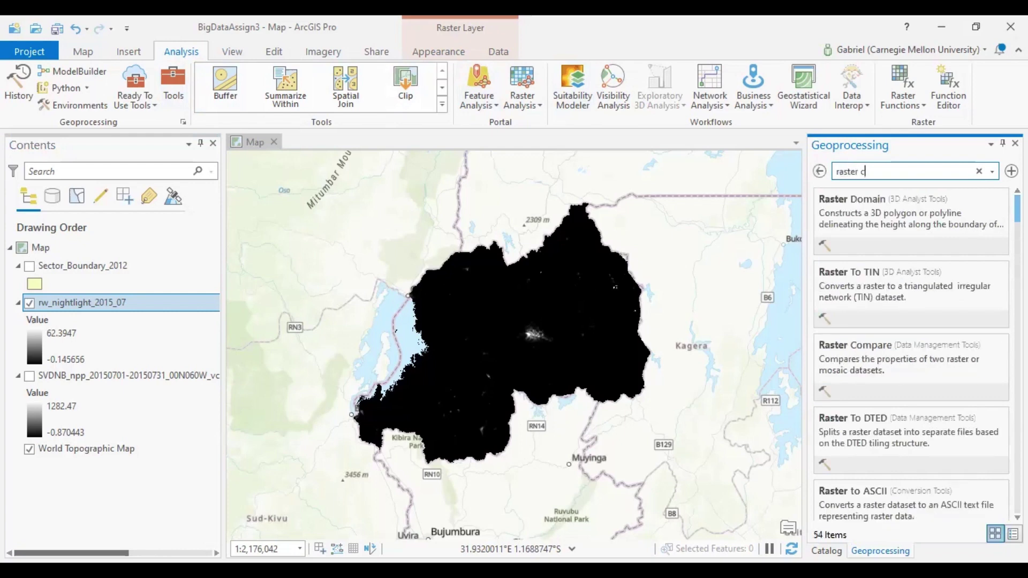
{"action": "type", "text": "alculator"}
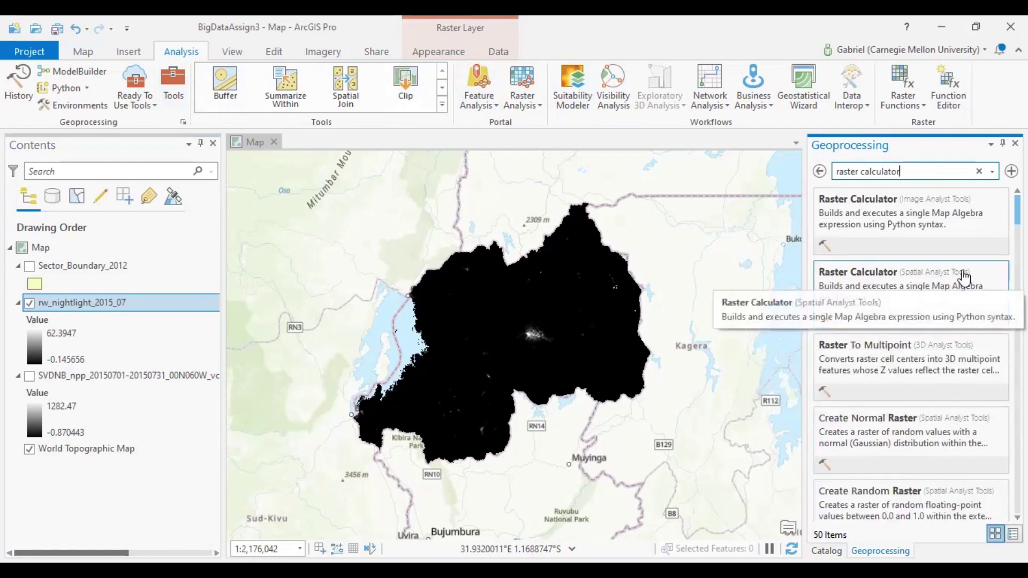
{"action": "left_click", "coordinate": [874, 283]}
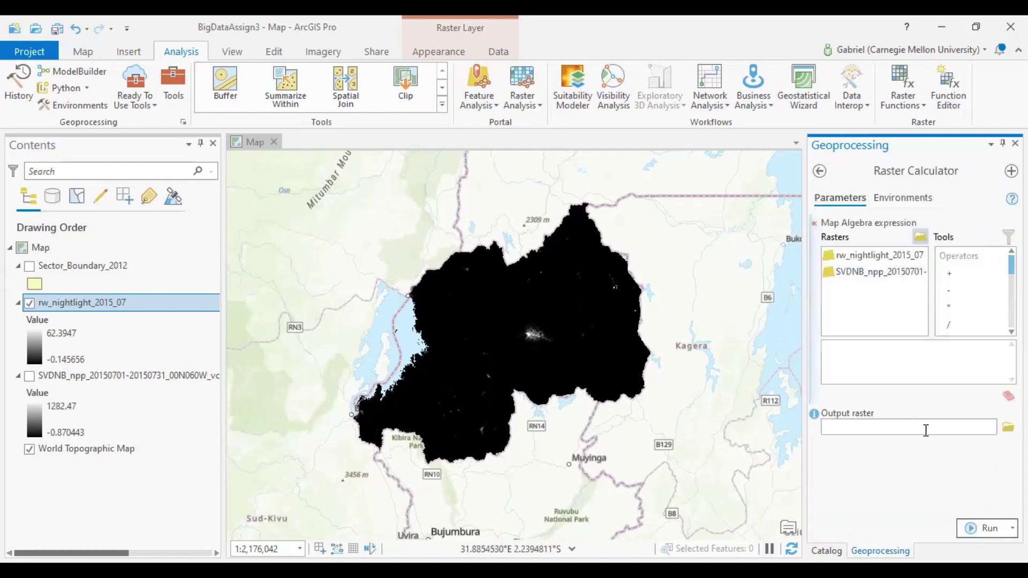
Enter the map algebra expression ("rw_nightlight_2015_07" >= 0)* "rw_nightlight_2015_07" in Raster Calculator.
{"action": "left_click", "coordinate": [886, 362]}
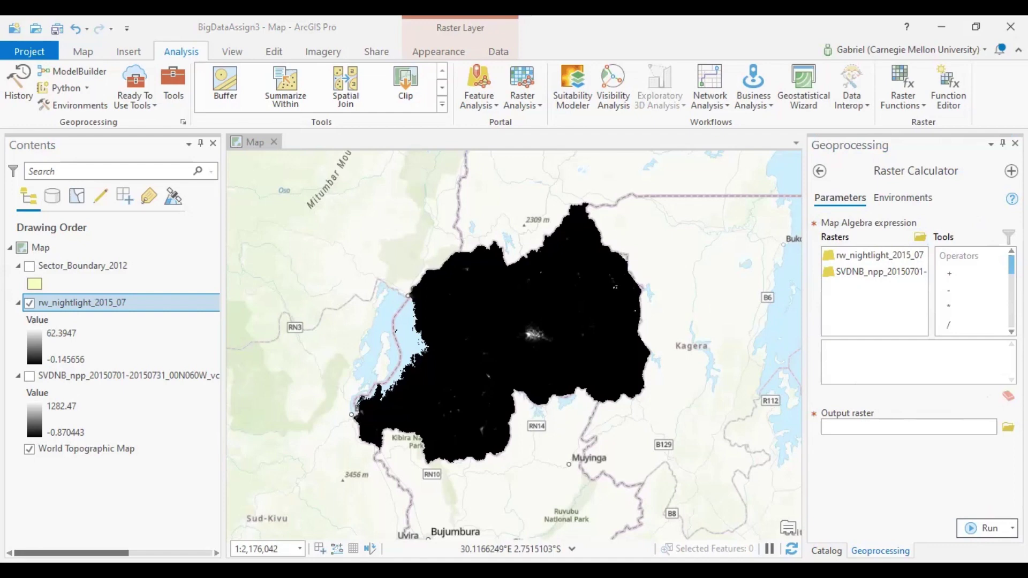
{"action": "left_click", "coordinate": [855, 353]}
{"action": "type", "text": "(\"rw_nightlight_2015_07\" >= 0)* \"rw_nightlight_2015_07\""}
Name the Raster Calculator output rw_nightlight_2015_07_nonneg in bigdataassign3.gdb and run the calculation.
{"action": "left_click", "coordinate": [940, 425]}
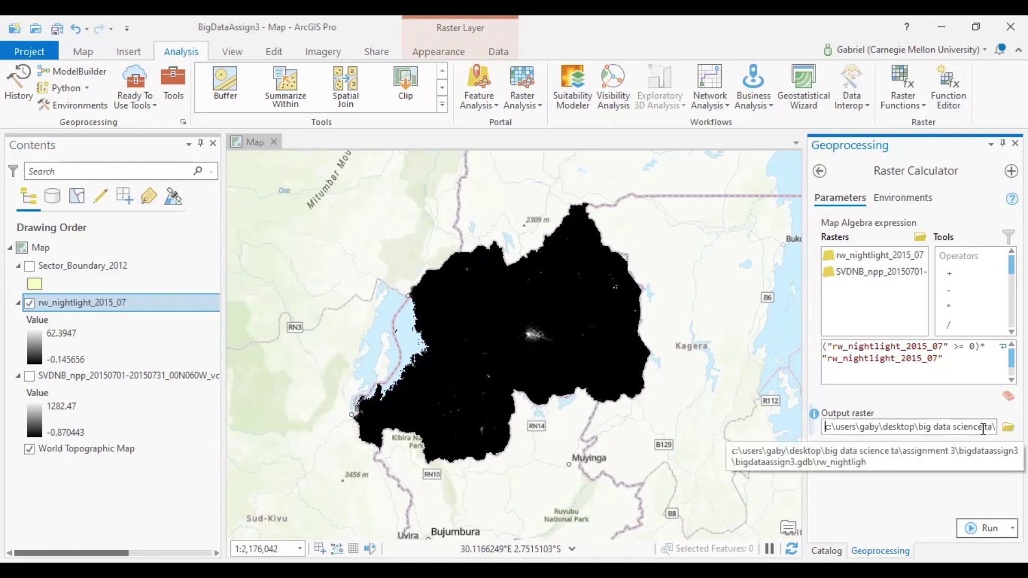
{"action": "key", "text": "Right"}
{"action": "key", "text": "Right"}
{"action": "key", "text": "Right"}
{"action": "key", "text": "Right"}
{"action": "key", "text": "Right"}
{"action": "key", "text": "Right"}
{"action": "key", "text": "Right"}
{"action": "key", "text": "Right"}
{"action": "key", "text": "Right"}
{"action": "key", "text": "Right"}
{"action": "key", "text": "Right"}
{"action": "key", "text": "Right"}
{"action": "key", "text": "Right"}
{"action": "key", "text": "Right"}
{"action": "key", "text": "Right"}
{"action": "key", "text": "Right"}
{"action": "key", "text": "Right"}
{"action": "key", "text": "Right"}
{"action": "key", "text": "Right"}
{"action": "key", "text": "Right"}
{"action": "key", "text": "Right"}
{"action": "key", "text": "Right"}
{"action": "key", "text": "Right"}
{"action": "key", "text": "Right"}
{"action": "key", "text": "Right"}
{"action": "key", "text": "Right"}
{"action": "key", "text": "Right"}
{"action": "key", "text": "Right"}
{"action": "key", "text": "Right"}
{"action": "key", "text": "Right"}
{"action": "key", "text": "Right"}
{"action": "key", "text": "Right"}
{"action": "key", "text": "Right"}
{"action": "key", "text": "Right"}
{"action": "key", "text": "Right"}
{"action": "key", "text": "Right"}
{"action": "key", "text": "Right"}
{"action": "key", "text": "Right"}
{"action": "key", "text": "Right"}
{"action": "key", "text": "Right"}
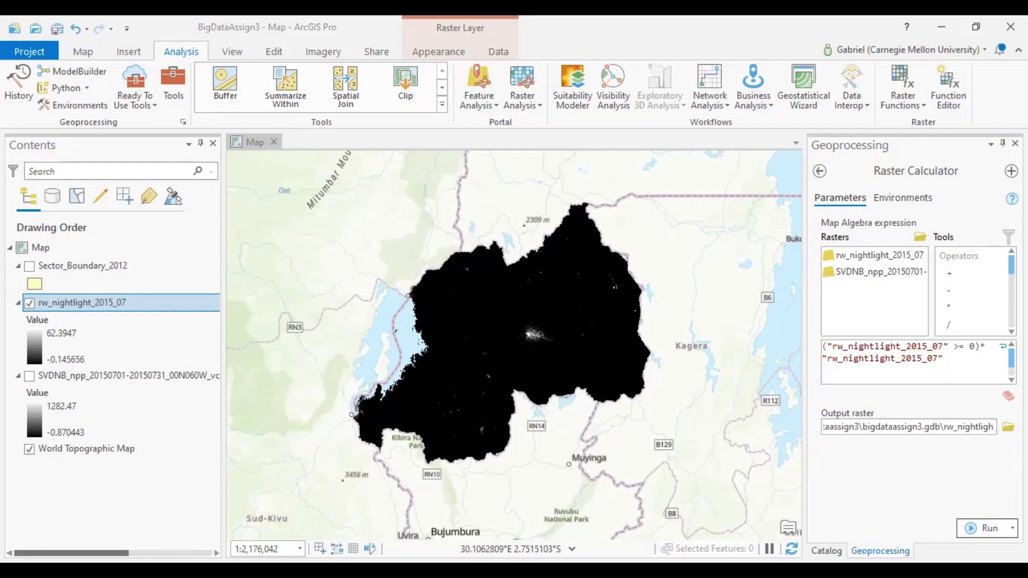
{"action": "double_click", "coordinate": [946, 425]}
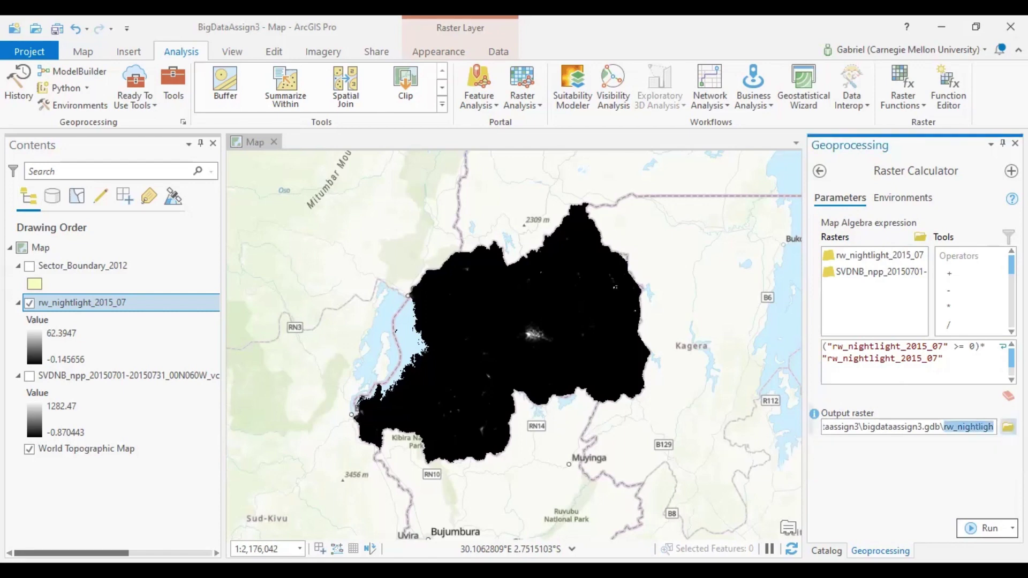
{"action": "type", "text": "rw_nightlight_2015_07_nonneg"}
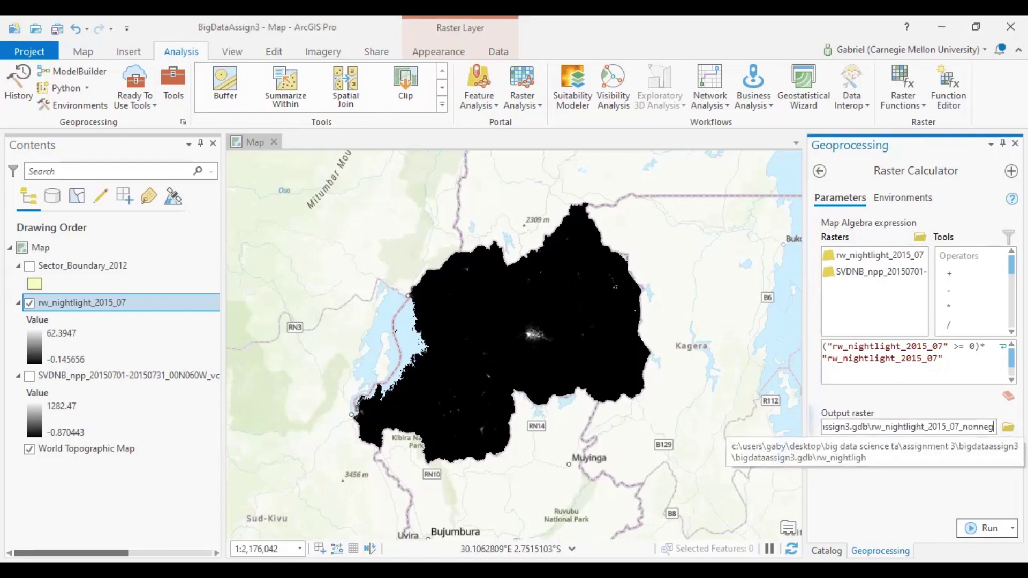
{"action": "left_click", "coordinate": [989, 528]}
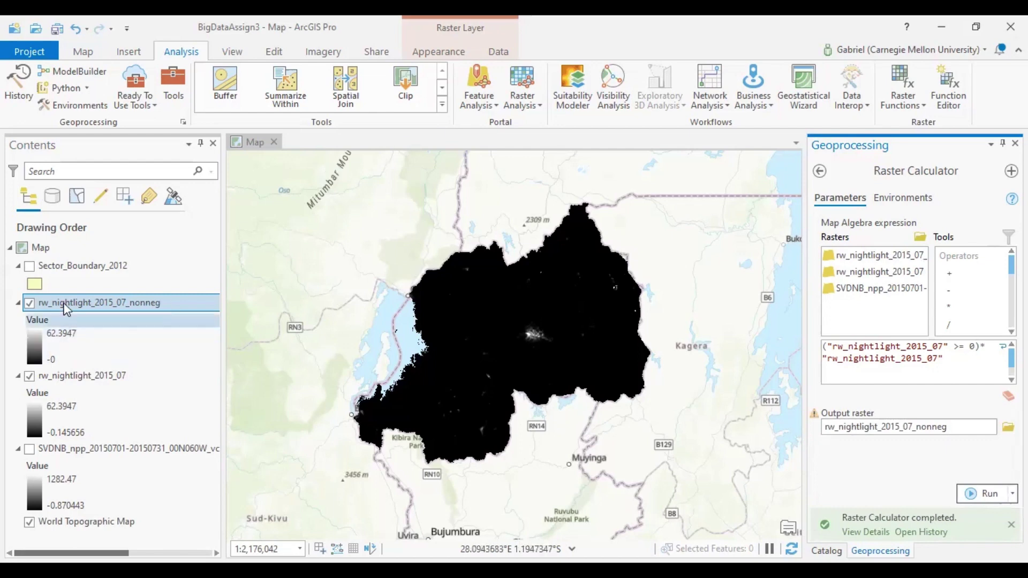
Hide the rw_nightlight_2015_07 layer, leaving only the rw_nightlight_2015_07_nonneg raster shown over the topographic map.
{"action": "left_click", "coordinate": [28, 305]}
{"action": "left_click", "coordinate": [27, 304]}
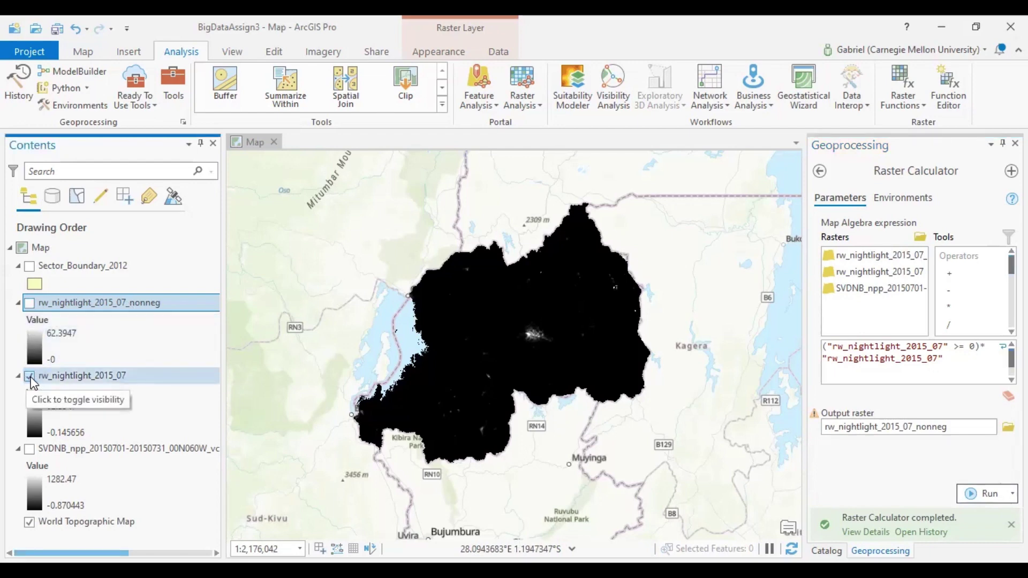
{"action": "left_click", "coordinate": [30, 377]}
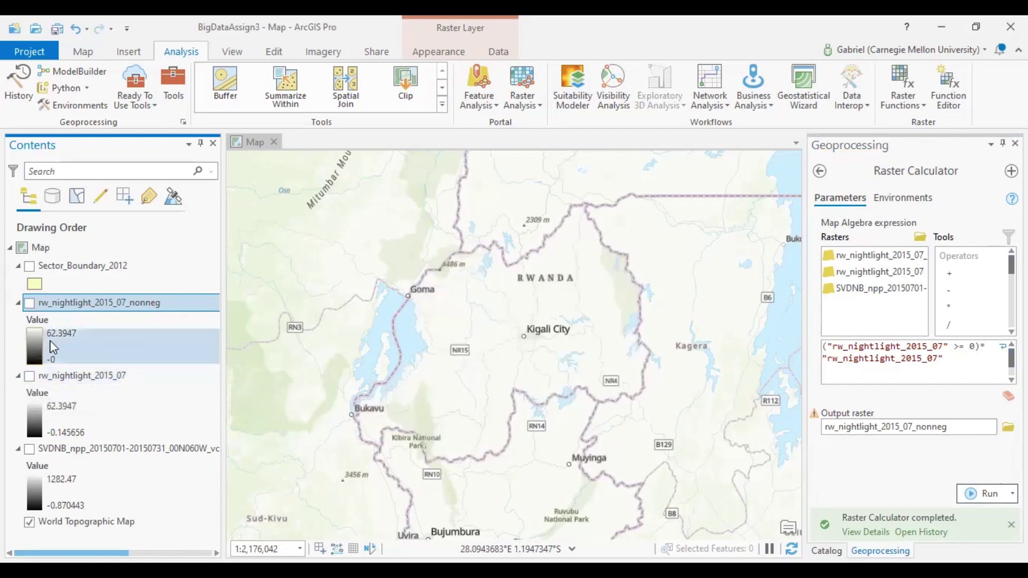
{"action": "left_click", "coordinate": [27, 305]}
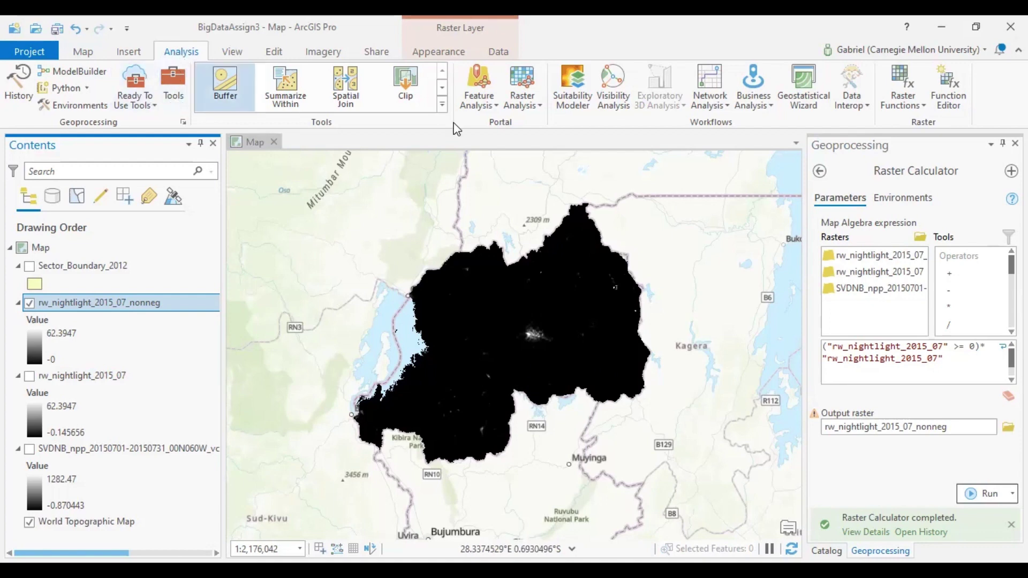
Search the geoprocessing tools for "zonal statistics" and open the Spatial Analyst version of Zonal Statistics as Table.
{"action": "left_click", "coordinate": [818, 171]}
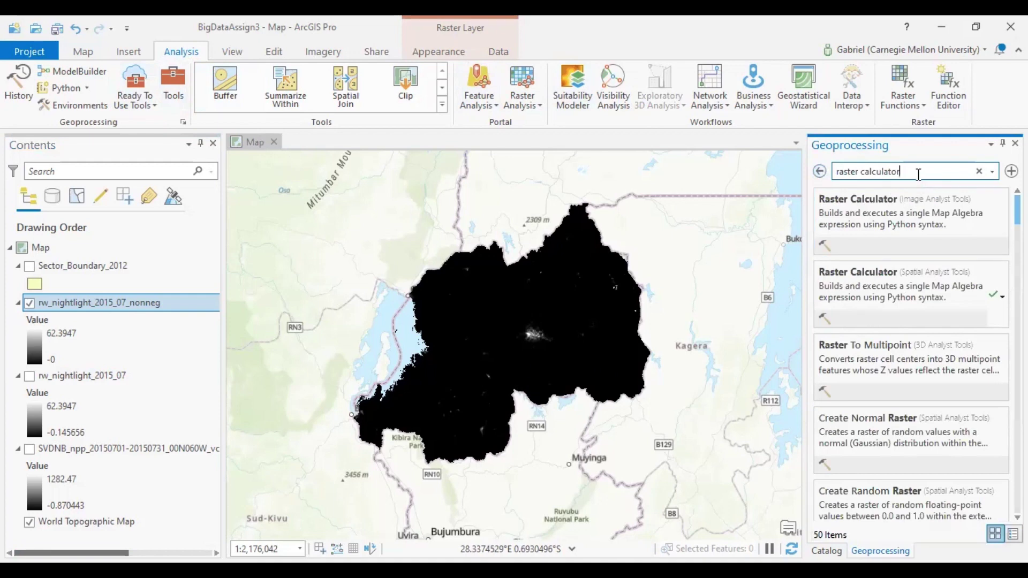
{"action": "key", "text": "BackSpace"}
{"action": "key", "text": "BackSpace"}
{"action": "key", "text": "BackSpace"}
{"action": "key", "text": "BackSpace"}
{"action": "key", "text": "BackSpace"}
{"action": "key", "text": "BackSpace"}
{"action": "key", "text": "BackSpace"}
{"action": "key", "text": "BackSpace"}
{"action": "key", "text": "BackSpace"}
{"action": "key", "text": "BackSpace"}
{"action": "key", "text": "BackSpace"}
{"action": "key", "text": "BackSpace"}
{"action": "key", "text": "BackSpace"}
{"action": "key", "text": "BackSpace"}
{"action": "key", "text": "BackSpace"}
{"action": "key", "text": "BackSpace"}
{"action": "key", "text": "BackSpace"}
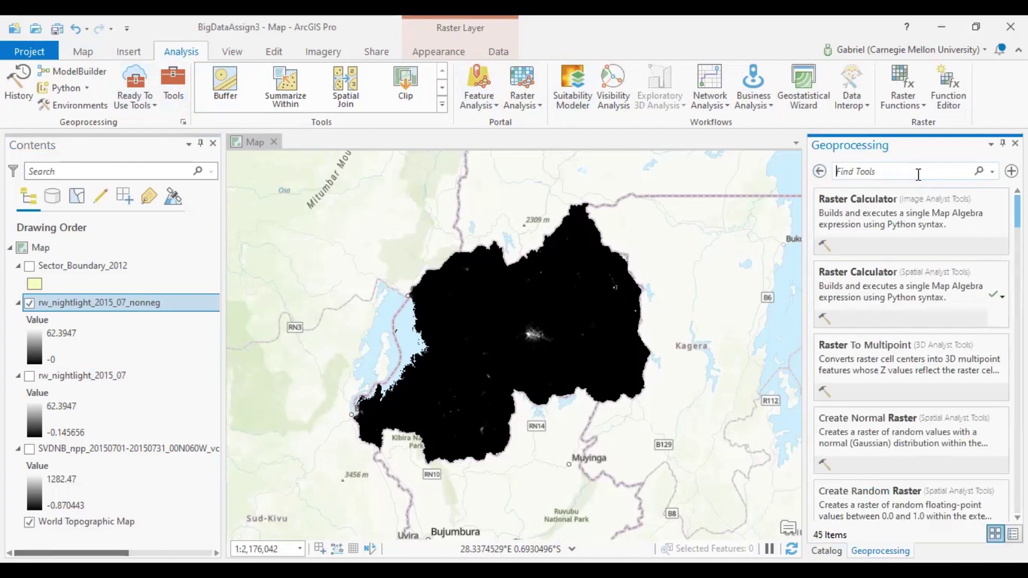
{"action": "type", "text": "zona"}
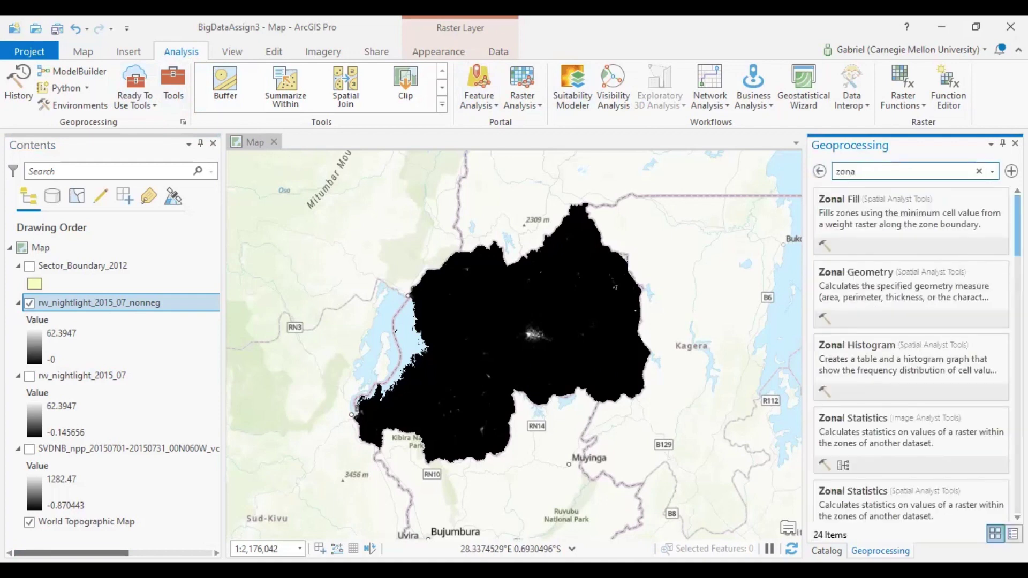
{"action": "type", "text": "l stat"}
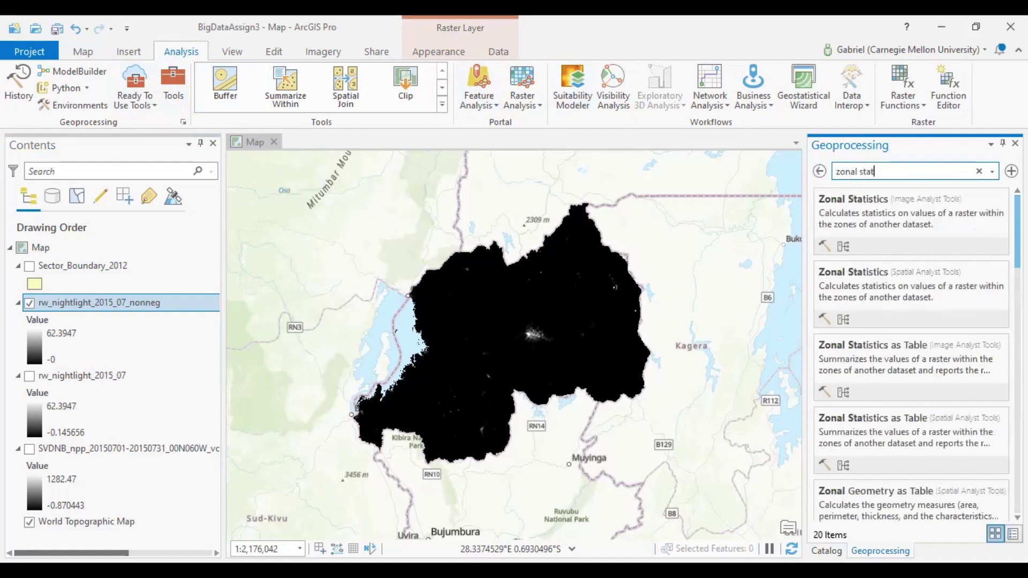
{"action": "type", "text": "istics"}
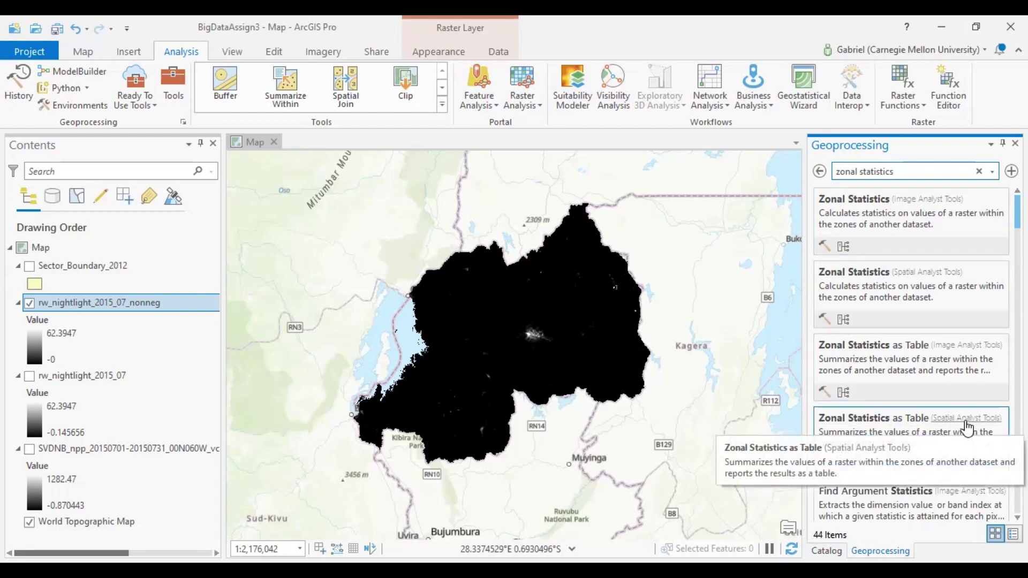
{"action": "left_click", "coordinate": [904, 422]}
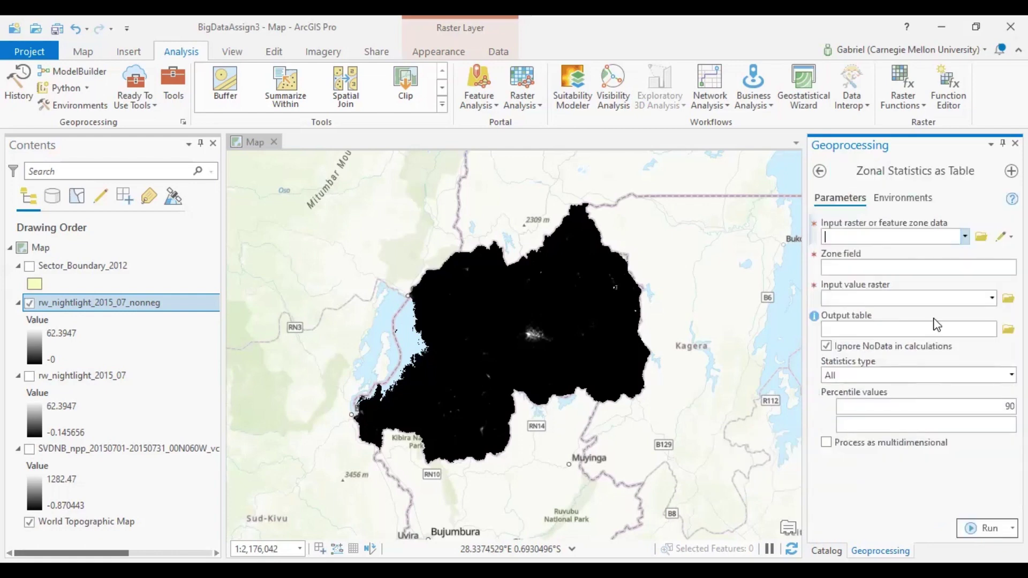
Set the input feature zone data of Zonal Statistics as Table to Sector_Boundary_2012.
{"action": "left_click", "coordinate": [891, 236]}
{"action": "left_click", "coordinate": [964, 236]}
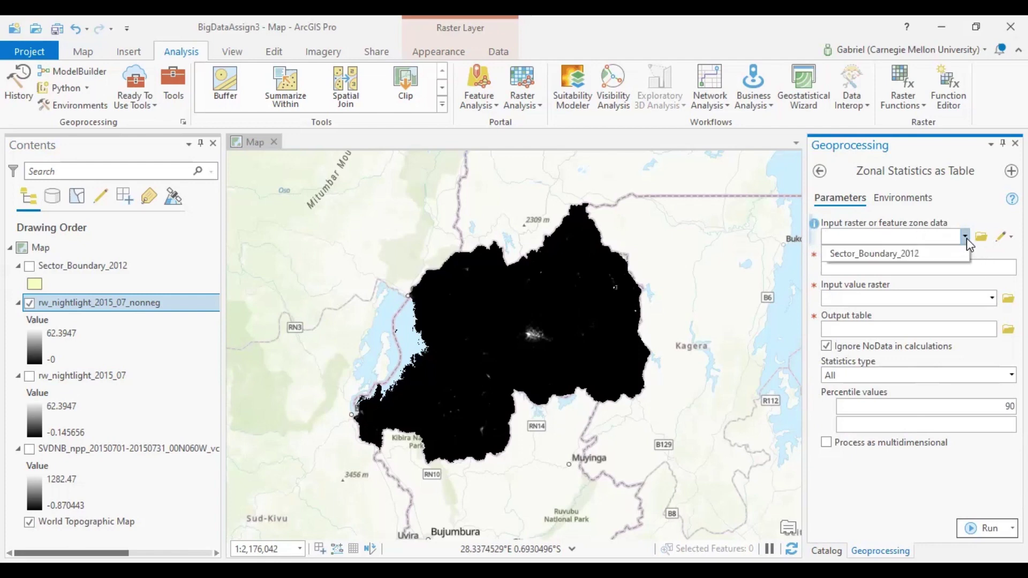
{"action": "left_click", "coordinate": [936, 255]}
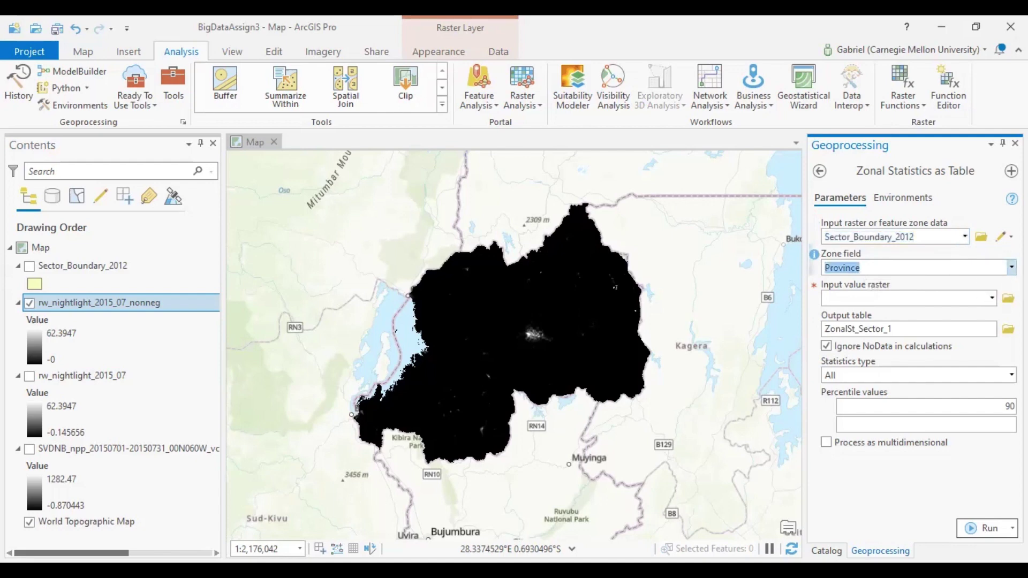
Set the zone field to FID and the input value raster to rw_nightlight_2015_07_nonneg.
{"action": "left_click", "coordinate": [966, 268]}
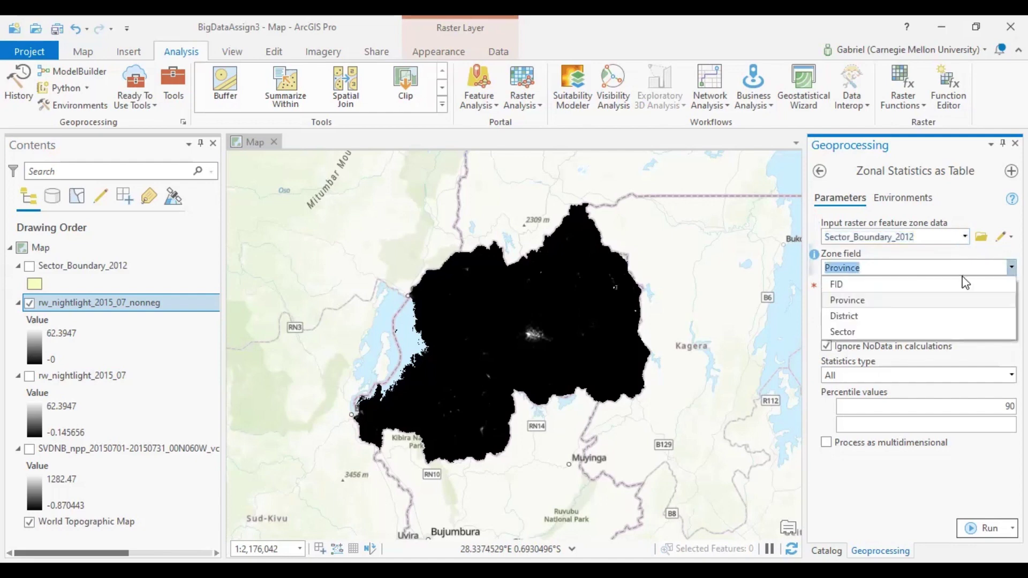
{"action": "left_click", "coordinate": [864, 284]}
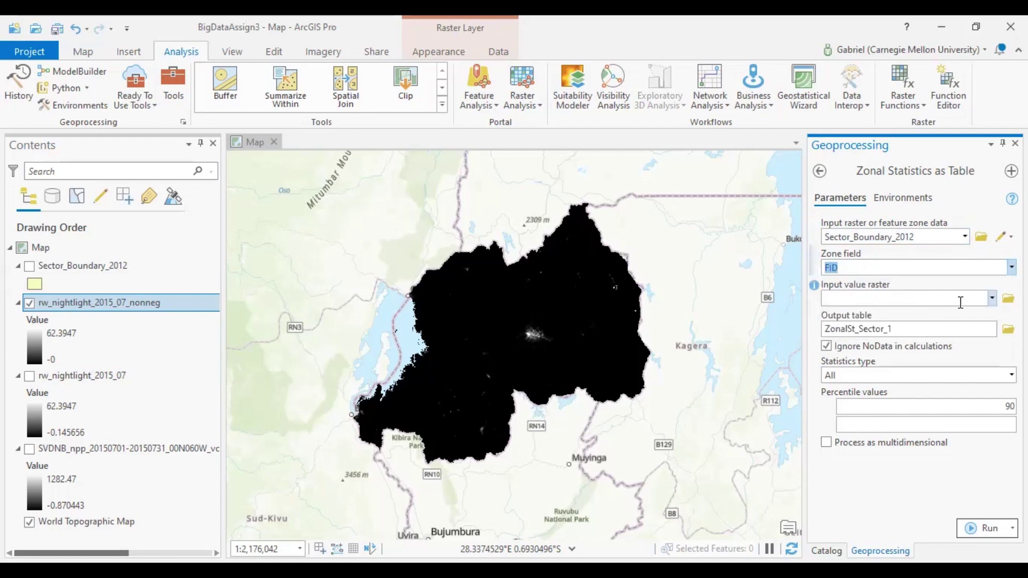
{"action": "left_click", "coordinate": [992, 298]}
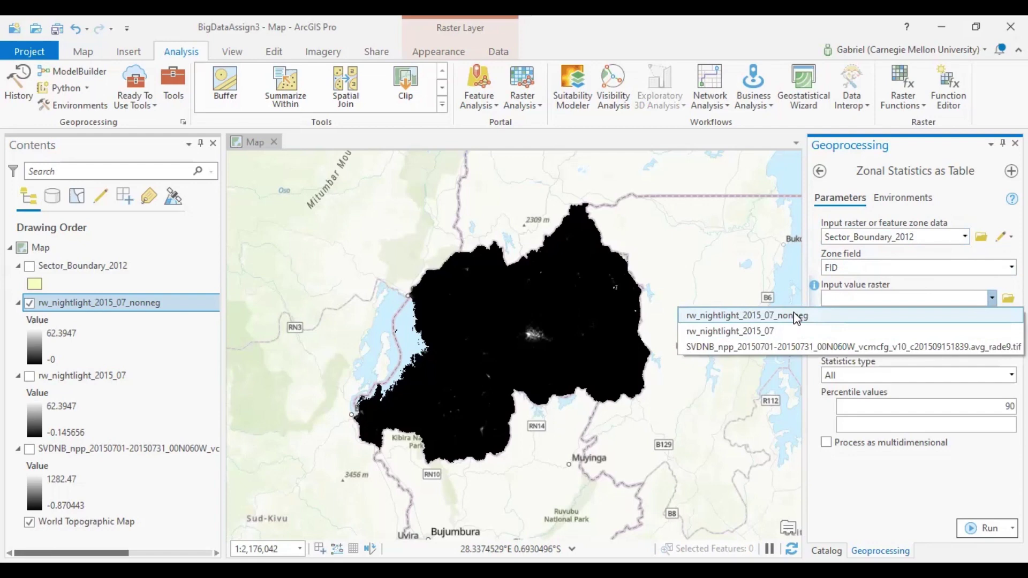
{"action": "left_click", "coordinate": [794, 316]}
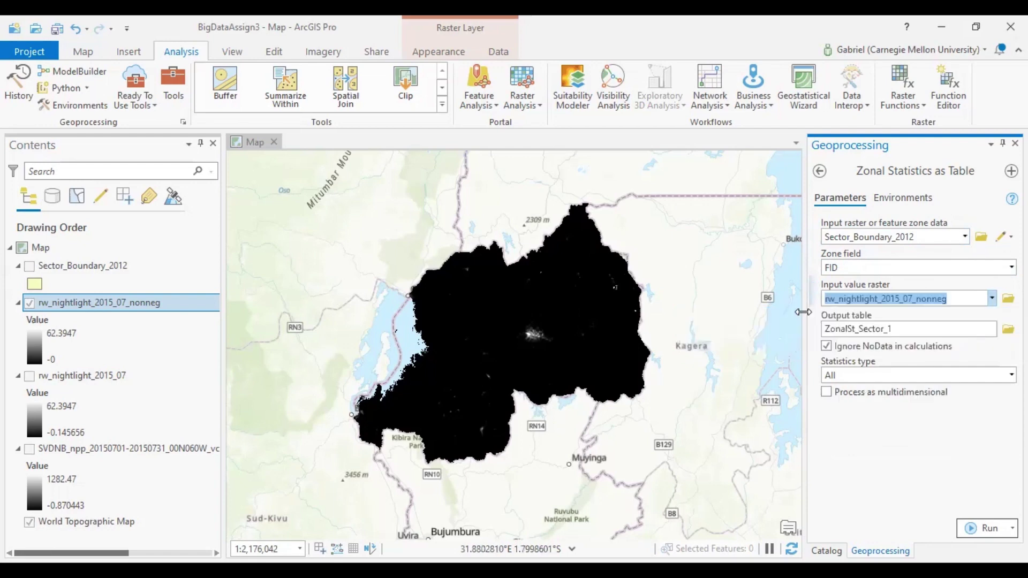
Name the output table rw_nightlight_2015_ZonalSt in BigDataAssign3.gdb, keep the statistics type All, and run Zonal Statistics as Table.
{"action": "left_click", "coordinate": [973, 335]}
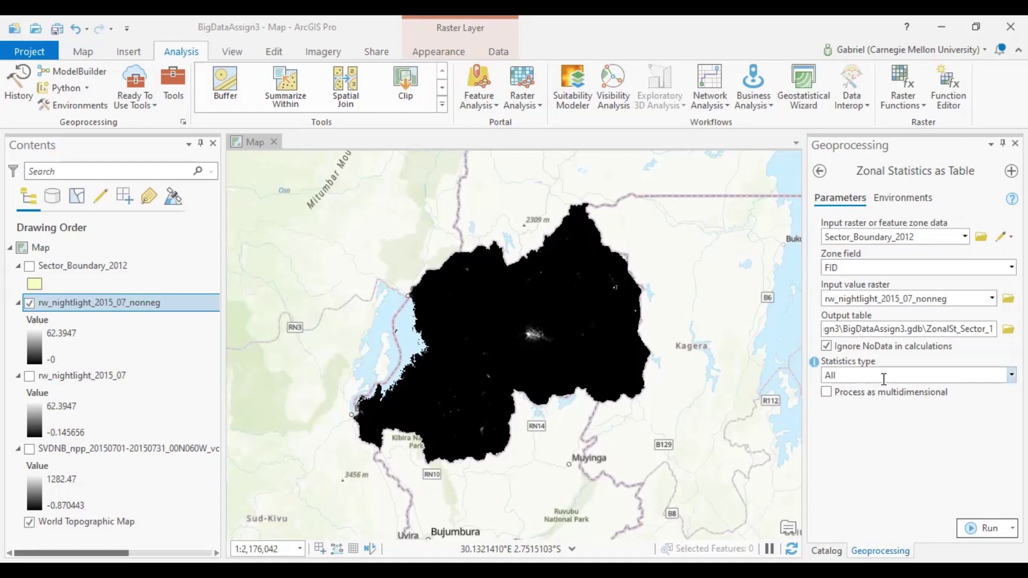
{"action": "left_click", "coordinate": [997, 332]}
{"action": "key", "text": "BackSpace"}
{"action": "key", "text": "BackSpace"}
{"action": "key", "text": "BackSpace"}
{"action": "key", "text": "BackSpace"}
{"action": "key", "text": "BackSpace"}
{"action": "key", "text": "BackSpace"}
{"action": "key", "text": "BackSpace"}
{"action": "key", "text": "BackSpace"}
{"action": "key", "text": "BackSpace"}
{"action": "key", "text": "BackSpace"}
{"action": "key", "text": "BackSpace"}
{"action": "key", "text": "BackSpace"}
{"action": "key", "text": "BackSpace"}
{"action": "key", "text": "BackSpace"}
{"action": "key", "text": "BackSpace"}
{"action": "key", "text": "BackSpace"}
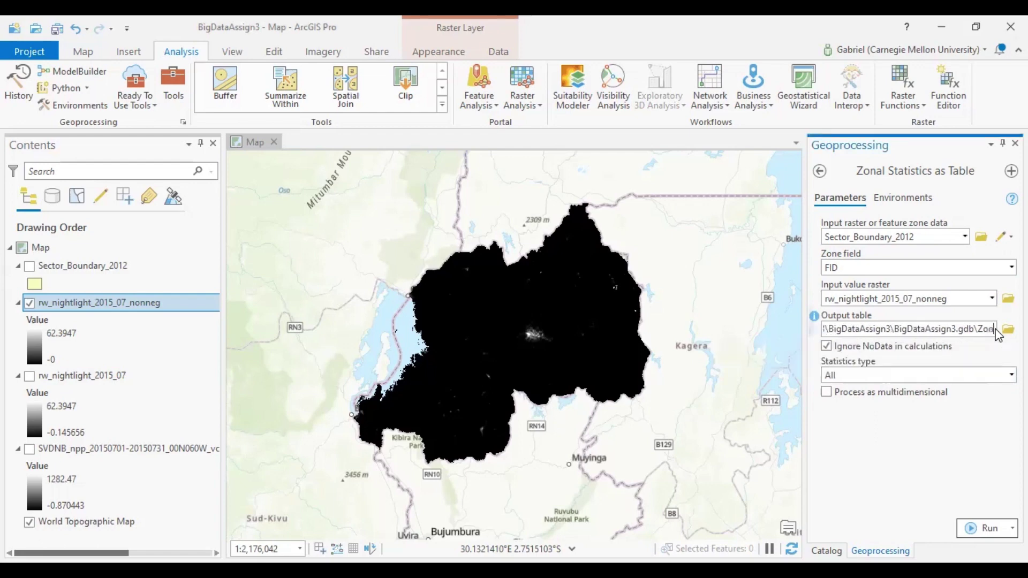
{"action": "type", "text": "rw_nightlight_2015_ZonalSt"}
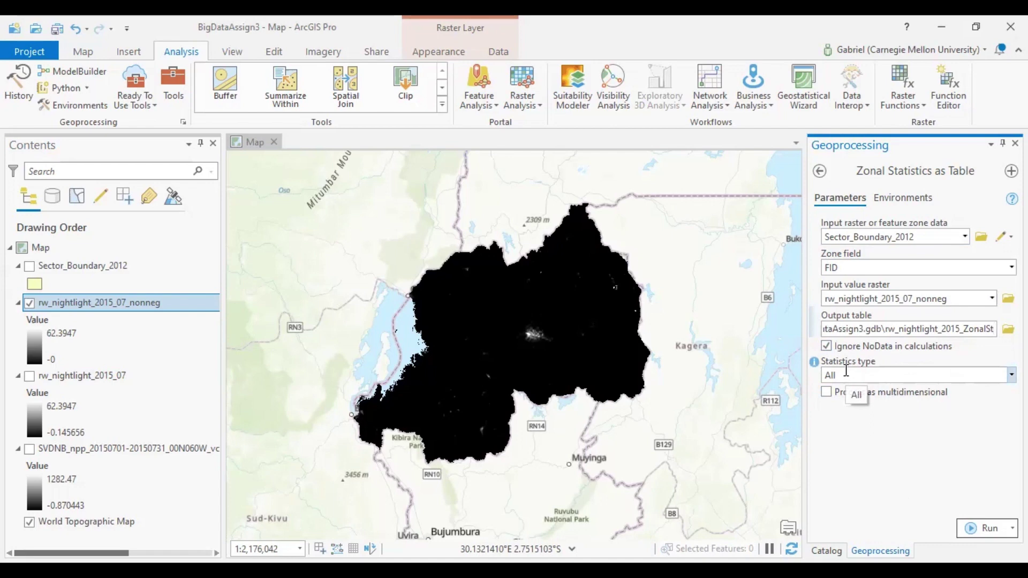
{"action": "left_click", "coordinate": [897, 376]}
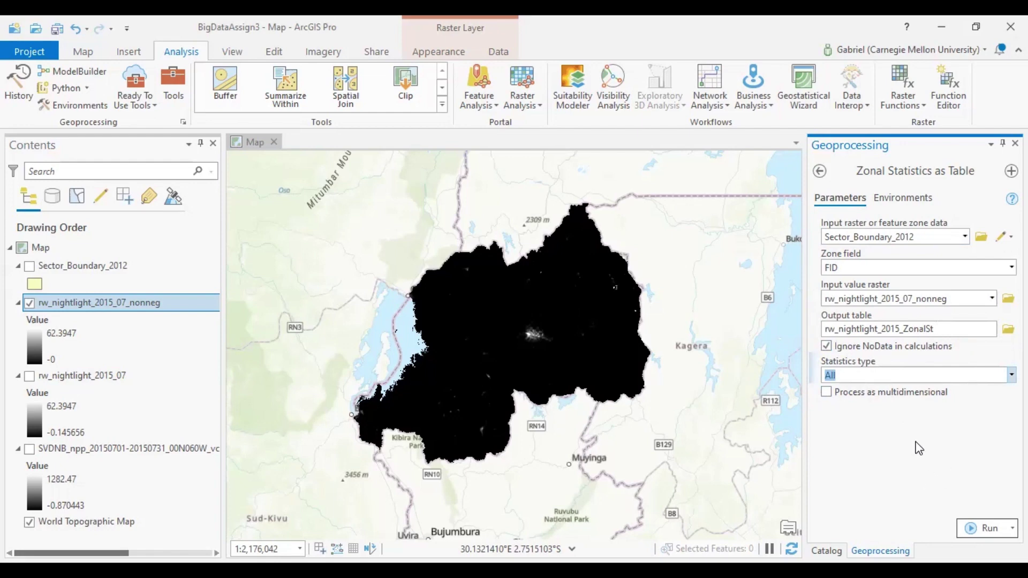
{"action": "left_click", "coordinate": [984, 528]}
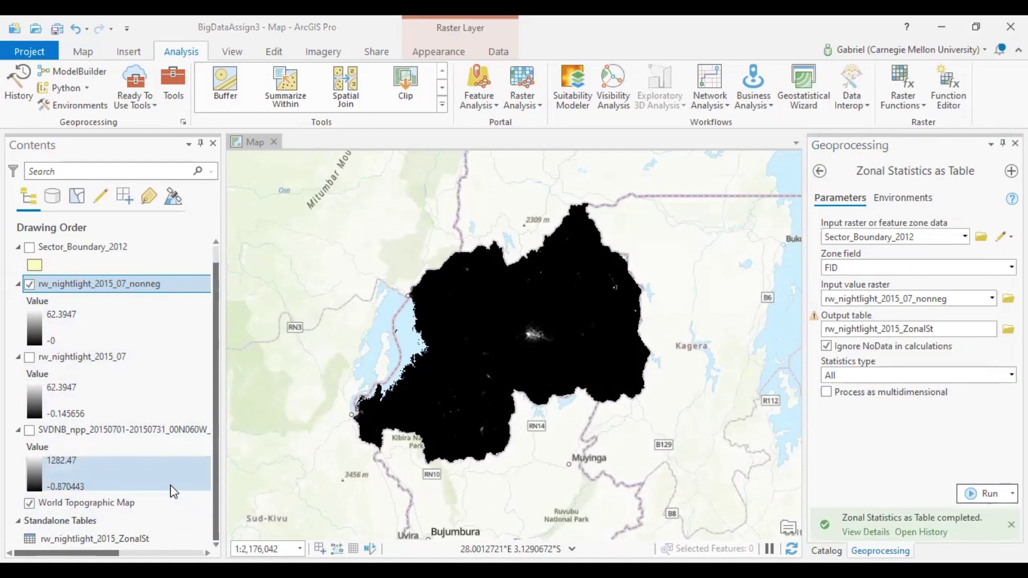
Open the rw_nightlight_2015_ZonalSt standalone table and look through its zonal statistics records.
{"action": "right_click", "coordinate": [103, 537]}
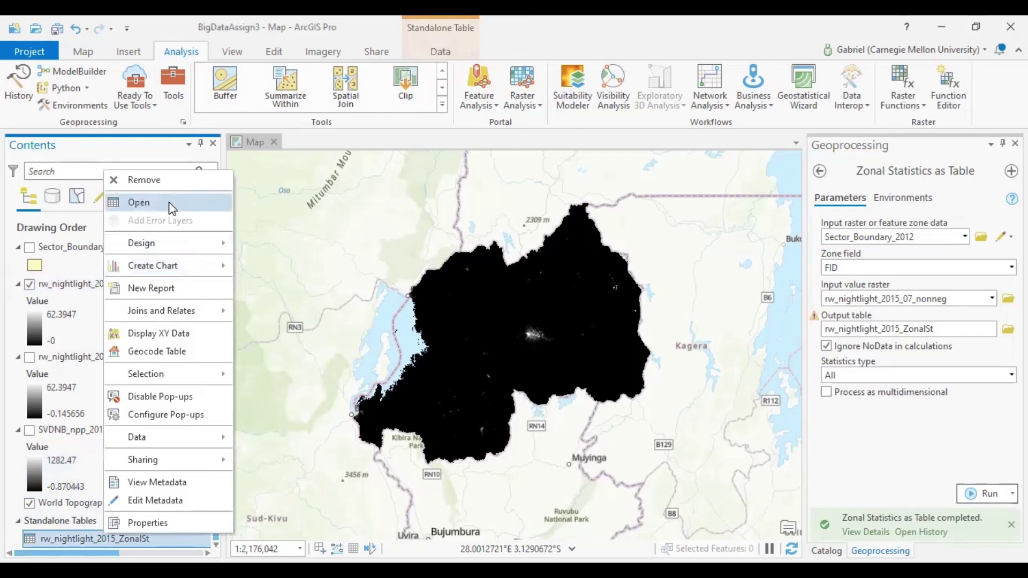
{"action": "left_click", "coordinate": [172, 209]}
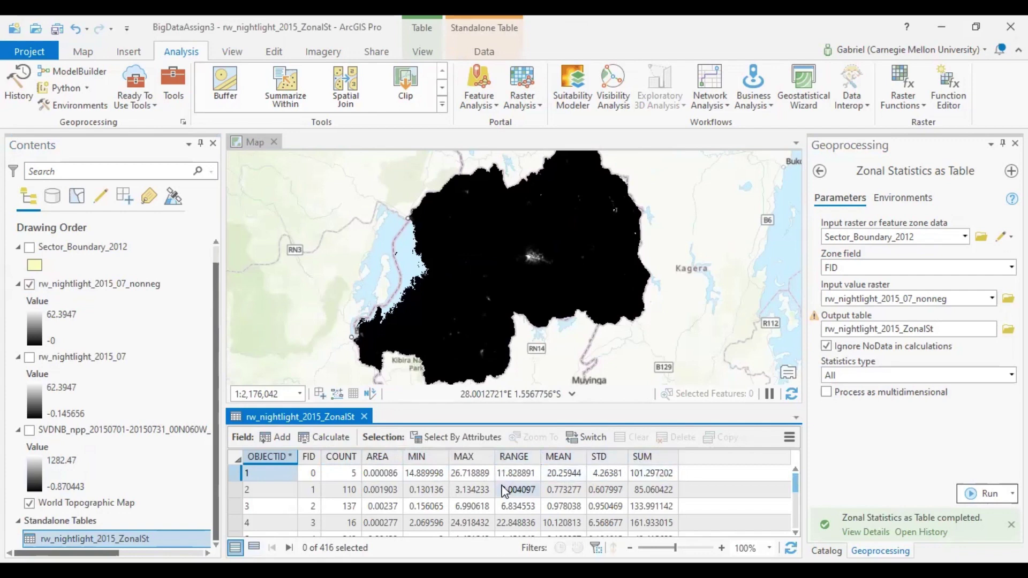
{"action": "scroll", "coordinate": [503, 490], "scroll_direction": "down", "scroll_amount": 15}
{"action": "scroll", "coordinate": [504, 490], "scroll_direction": "up", "scroll_amount": 15}
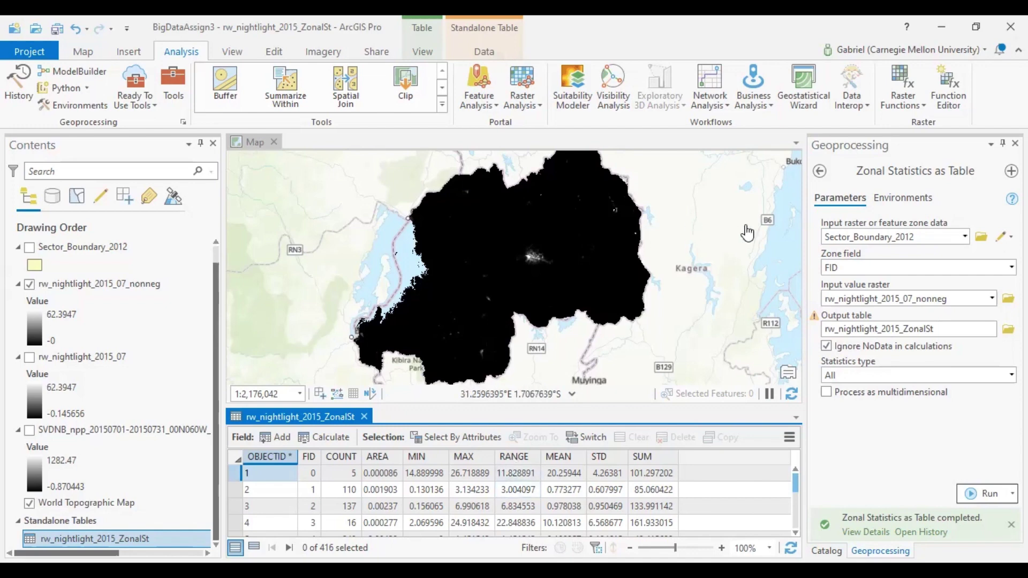
Search the geoprocessing tools for "table to excel" and open the Table To Excel conversion tool.
{"action": "left_click", "coordinate": [819, 172]}
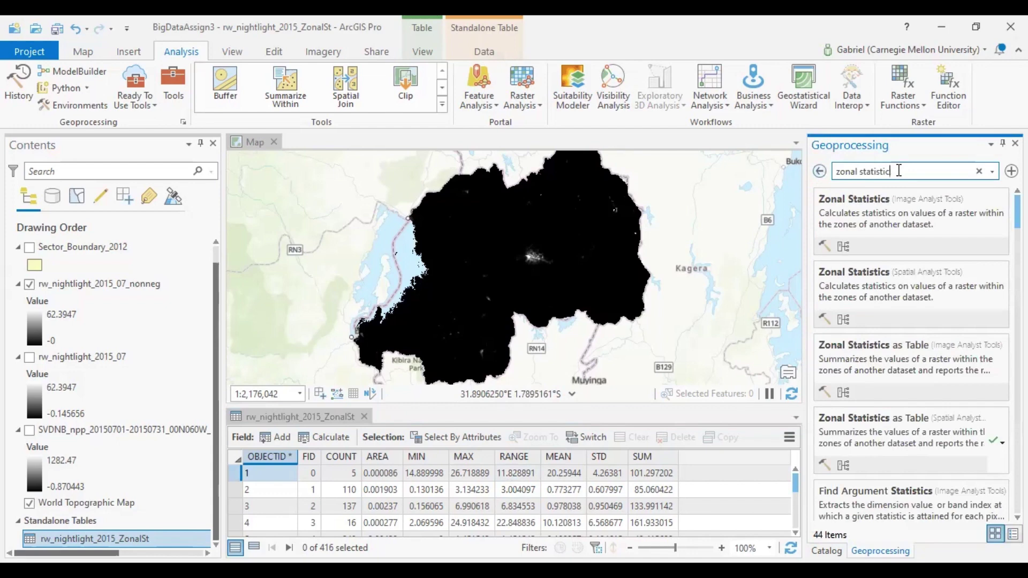
{"action": "key", "text": "BackSpace"}
{"action": "key", "text": "BackSpace"}
{"action": "key", "text": "BackSpace"}
{"action": "key", "text": "BackSpace"}
{"action": "key", "text": "BackSpace"}
{"action": "key", "text": "BackSpace"}
{"action": "key", "text": "BackSpace"}
{"action": "key", "text": "BackSpace"}
{"action": "key", "text": "BackSpace"}
{"action": "key", "text": "BackSpace"}
{"action": "key", "text": "BackSpace"}
{"action": "key", "text": "BackSpace"}
{"action": "key", "text": "BackSpace"}
{"action": "key", "text": "BackSpace"}
{"action": "key", "text": "BackSpace"}
{"action": "key", "text": "BackSpace"}
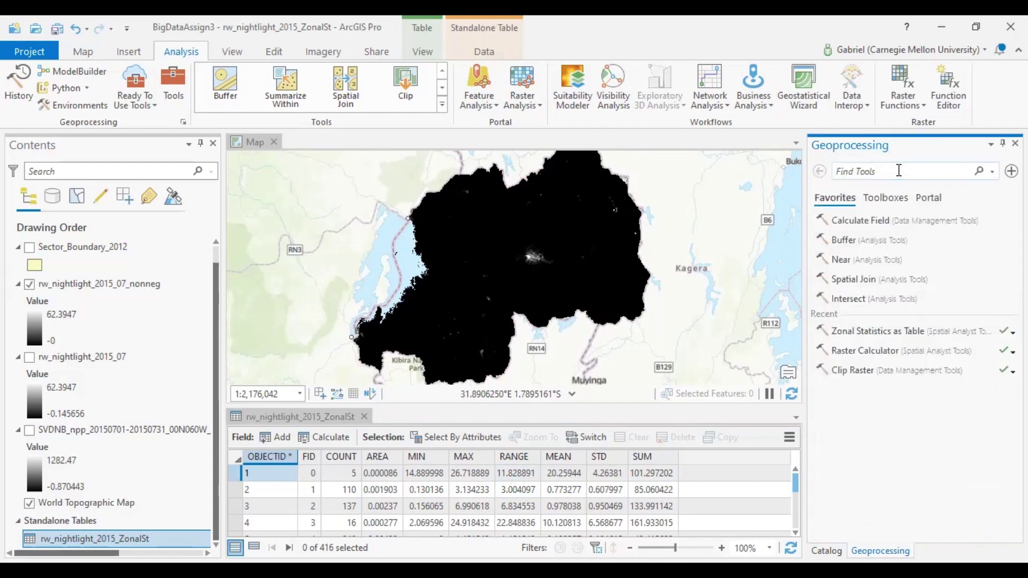
{"action": "type", "text": "table"}
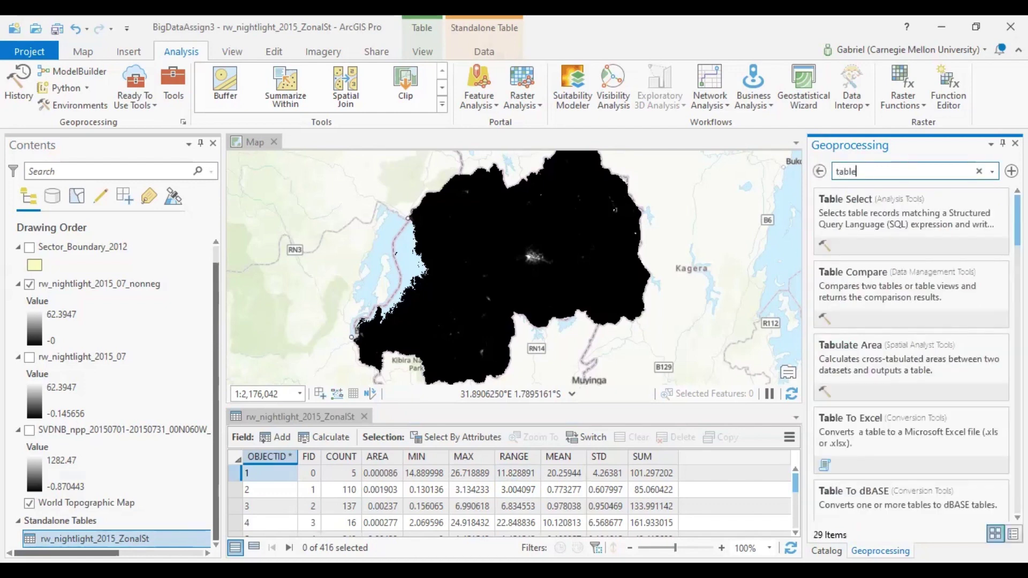
{"action": "type", "text": " to "}
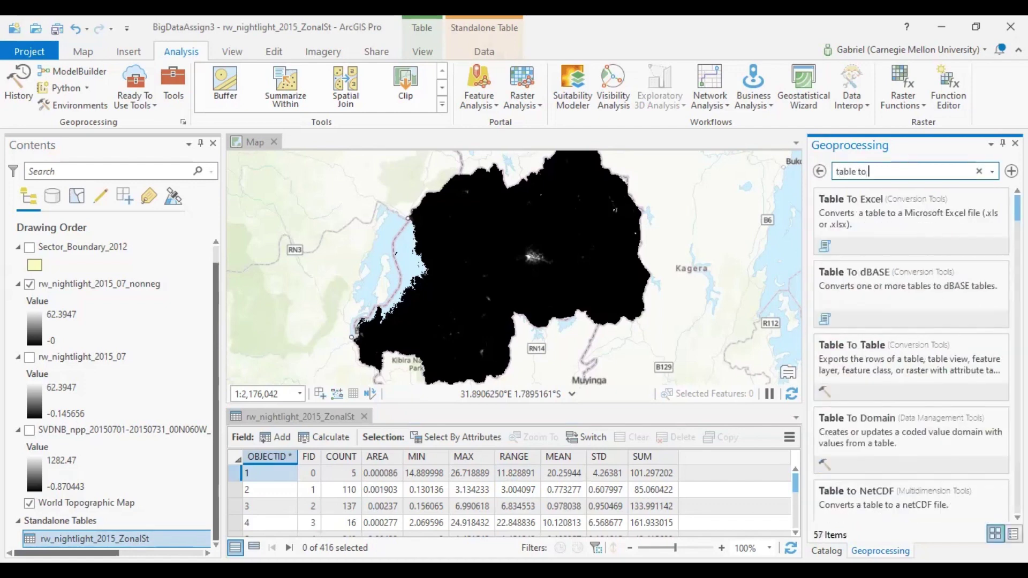
{"action": "type", "text": "excel"}
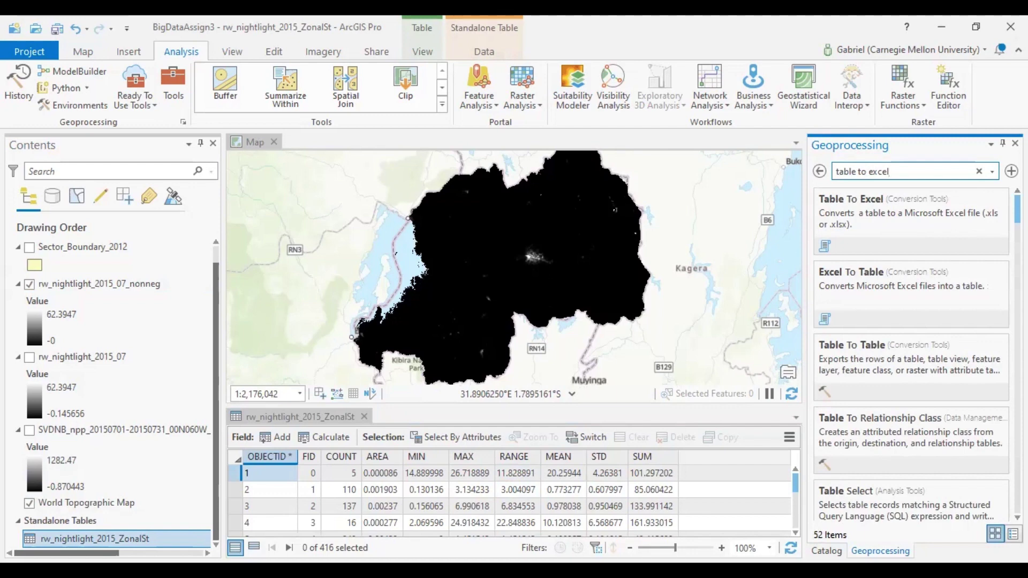
{"action": "left_click", "coordinate": [859, 201]}
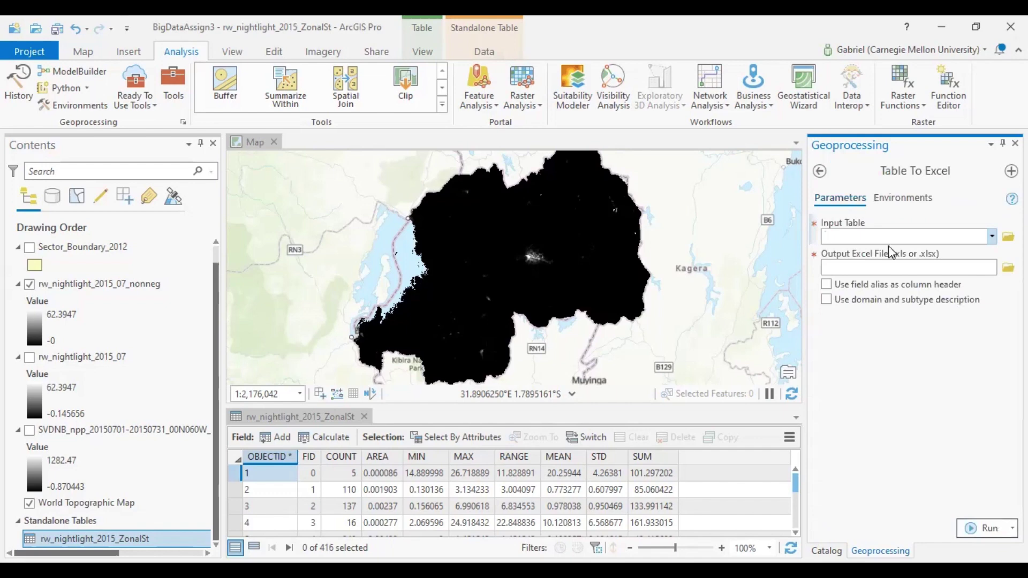
Set the input table of Table To Excel to rw_nightlight_2015_ZonalSt.
{"action": "left_click", "coordinate": [952, 236]}
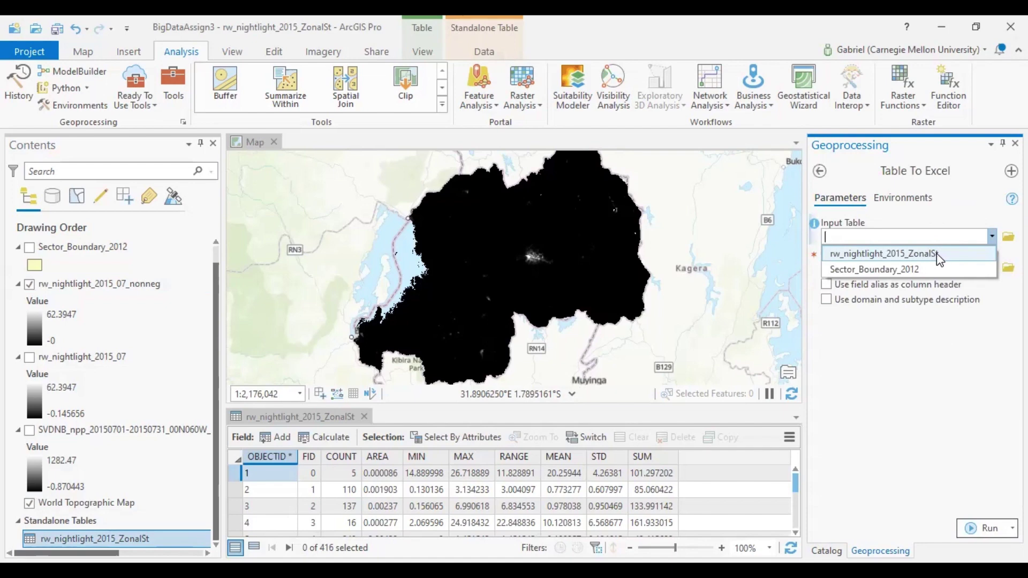
{"action": "left_click", "coordinate": [936, 253]}
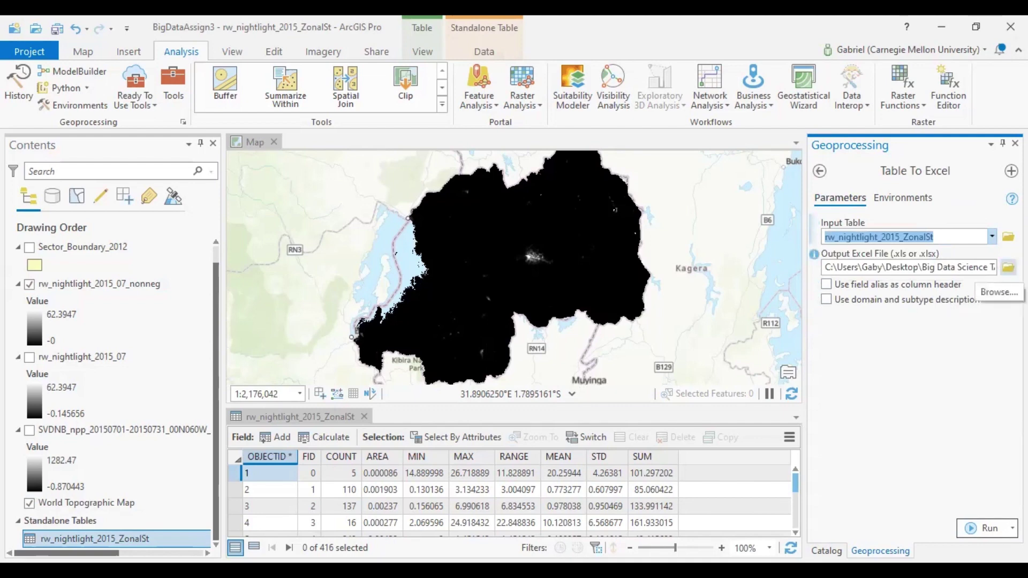
{"action": "left_click", "coordinate": [1008, 267]}
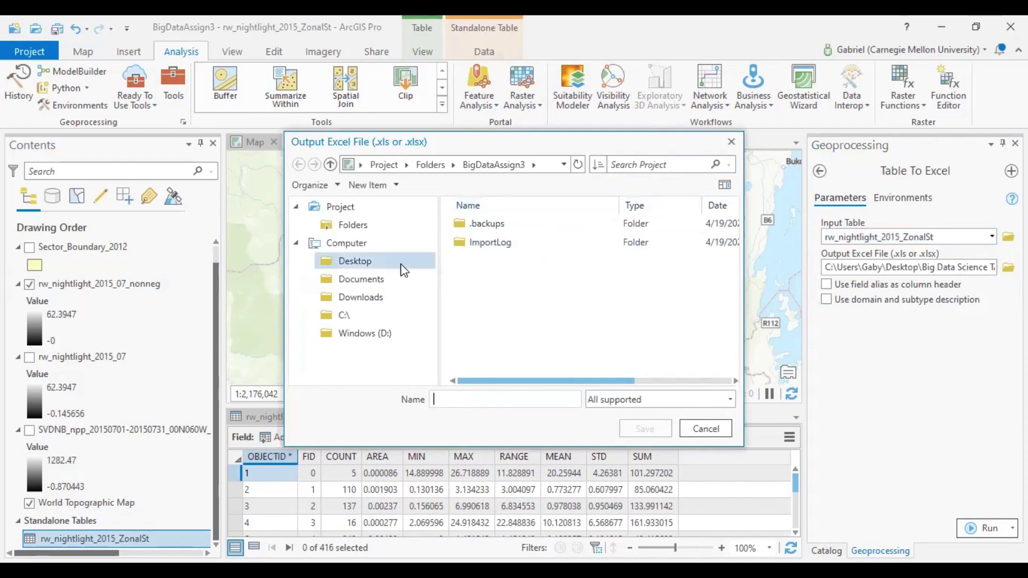
{"action": "left_click", "coordinate": [731, 141]}
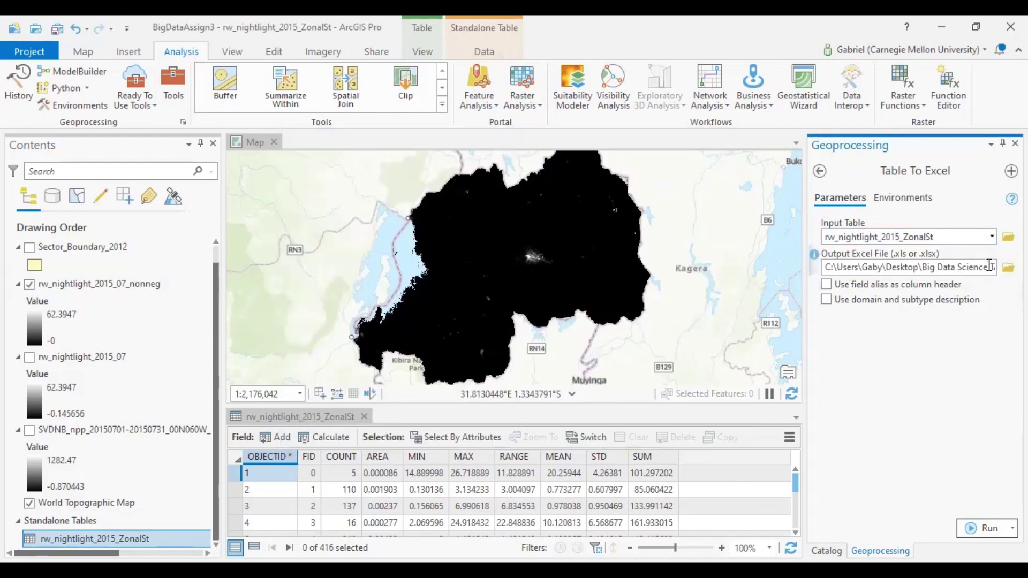
Name the output Excel file rw_nightlight_2015_07.xls in the BigDataAssign3 folder and run the export.
{"action": "key", "text": "Right"}
{"action": "key", "text": "Right"}
{"action": "key", "text": "Right"}
{"action": "key", "text": "Right"}
{"action": "key", "text": "Right"}
{"action": "key", "text": "Right"}
{"action": "key", "text": "Right"}
{"action": "key", "text": "Right"}
{"action": "key", "text": "Right"}
{"action": "key", "text": "Right"}
{"action": "key", "text": "Right"}
{"action": "key", "text": "Right"}
{"action": "key", "text": "Right"}
{"action": "key", "text": "Right"}
{"action": "key", "text": "Right"}
{"action": "key", "text": "Right"}
{"action": "key", "text": "Right"}
{"action": "key", "text": "Right"}
{"action": "key", "text": "Right"}
{"action": "key", "text": "Right"}
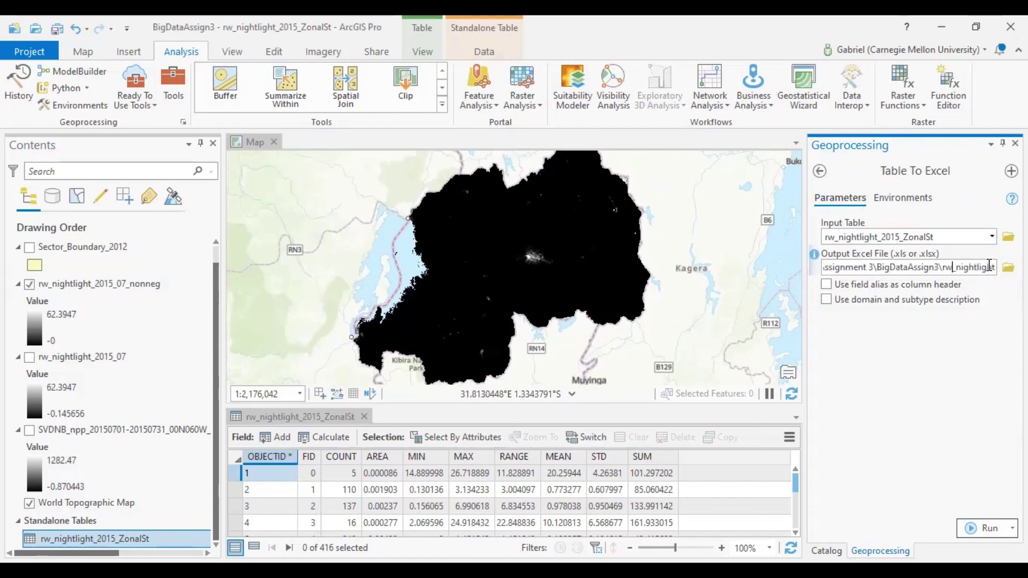
{"action": "key", "text": "End"}
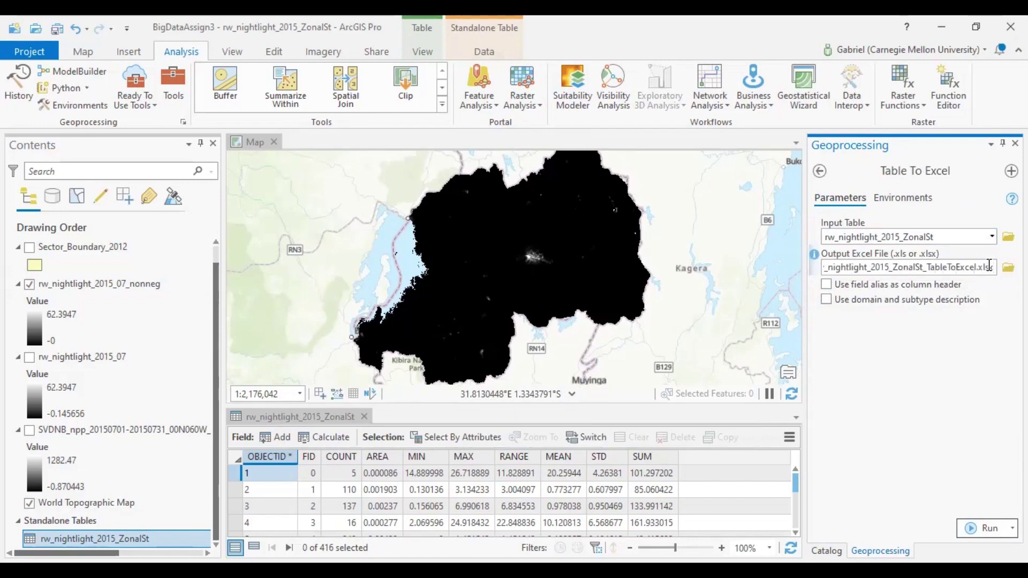
{"action": "key", "text": "BackSpace"}
{"action": "key", "text": "BackSpace"}
{"action": "key", "text": "BackSpace"}
{"action": "key", "text": "BackSpace"}
{"action": "key", "text": "BackSpace"}
{"action": "key", "text": "BackSpace"}
{"action": "key", "text": "BackSpace"}
{"action": "key", "text": "BackSpace"}
{"action": "key", "text": "BackSpace"}
{"action": "key", "text": "BackSpace"}
{"action": "key", "text": "BackSpace"}
{"action": "key", "text": "BackSpace"}
{"action": "key", "text": "BackSpace"}
{"action": "key", "text": "BackSpace"}
{"action": "key", "text": "BackSpace"}
{"action": "key", "text": "BackSpace"}
{"action": "key", "text": "BackSpace"}
{"action": "key", "text": "BackSpace"}
{"action": "key", "text": "BackSpace"}
{"action": "key", "text": "BackSpace"}
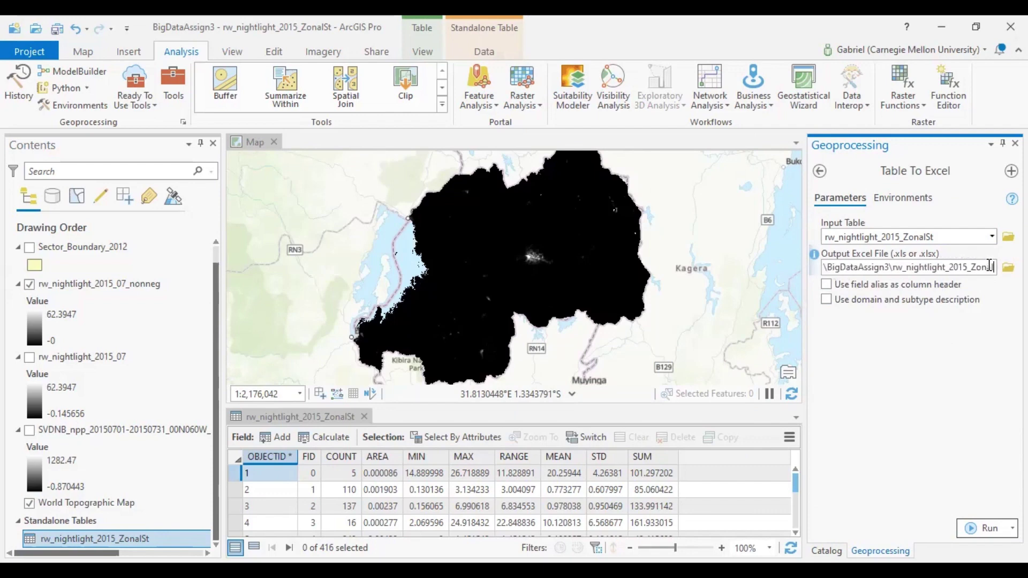
{"action": "key", "text": "BackSpace"}
{"action": "key", "text": "BackSpace"}
{"action": "key", "text": "BackSpace"}
{"action": "key", "text": "BackSpace"}
{"action": "key", "text": "BackSpace"}
{"action": "key", "text": "BackSpace"}
{"action": "key", "text": "BackSpace"}
{"action": "key", "text": "BackSpace"}
{"action": "key", "text": "BackSpace"}
{"action": "key", "text": "BackSpace"}
{"action": "key", "text": "BackSpace"}
{"action": "key", "text": "BackSpace"}
{"action": "key", "text": "BackSpace"}
{"action": "key", "text": "BackSpace"}
{"action": "key", "text": "BackSpace"}
{"action": "key", "text": "BackSpace"}
{"action": "key", "text": "BackSpace"}
{"action": "key", "text": "BackSpace"}
{"action": "key", "text": "BackSpace"}
{"action": "key", "text": "BackSpace"}
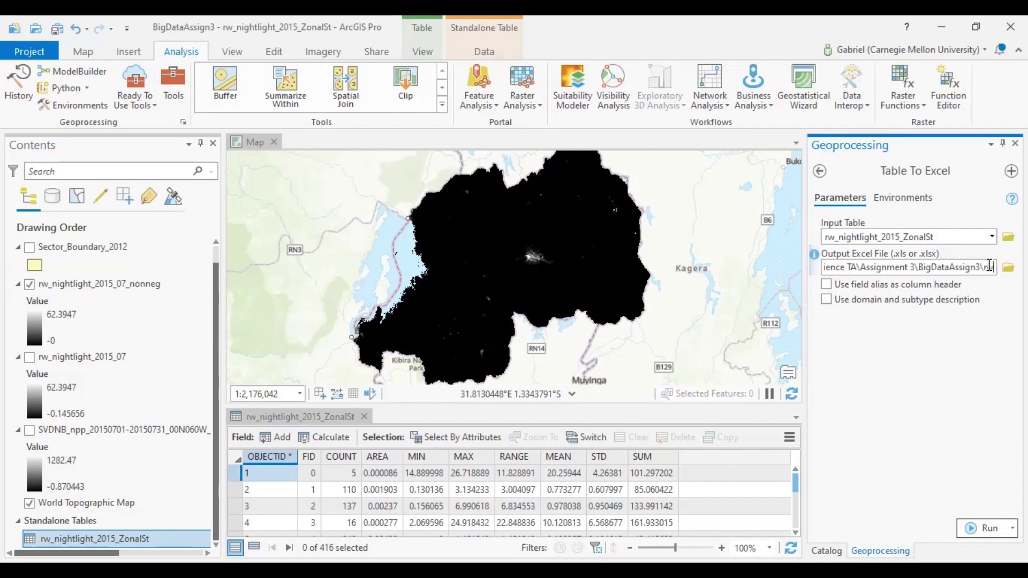
{"action": "key", "text": "BackSpace"}
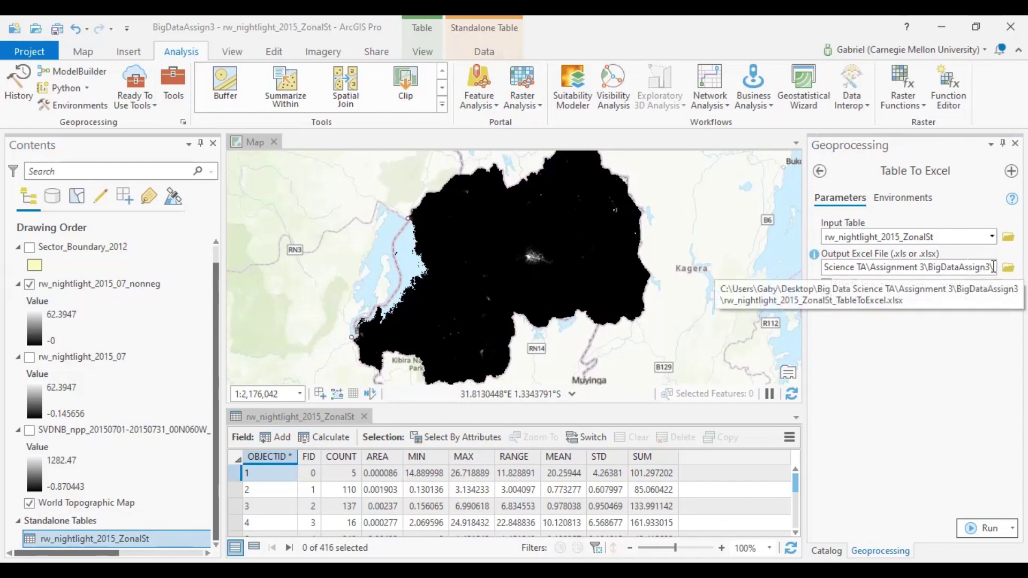
{"action": "key", "text": "ctrl+v"}
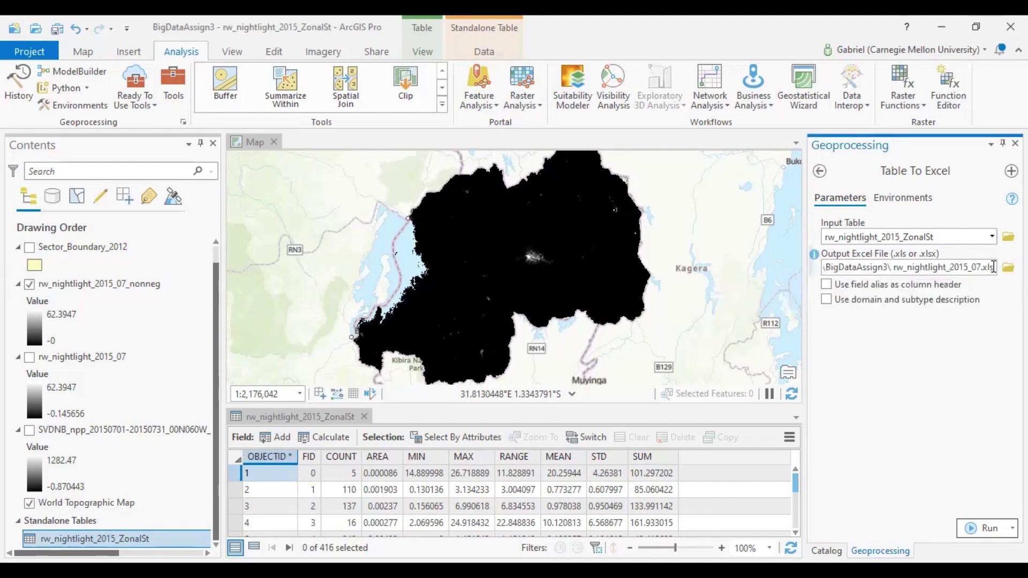
{"action": "left_click", "coordinate": [987, 528]}
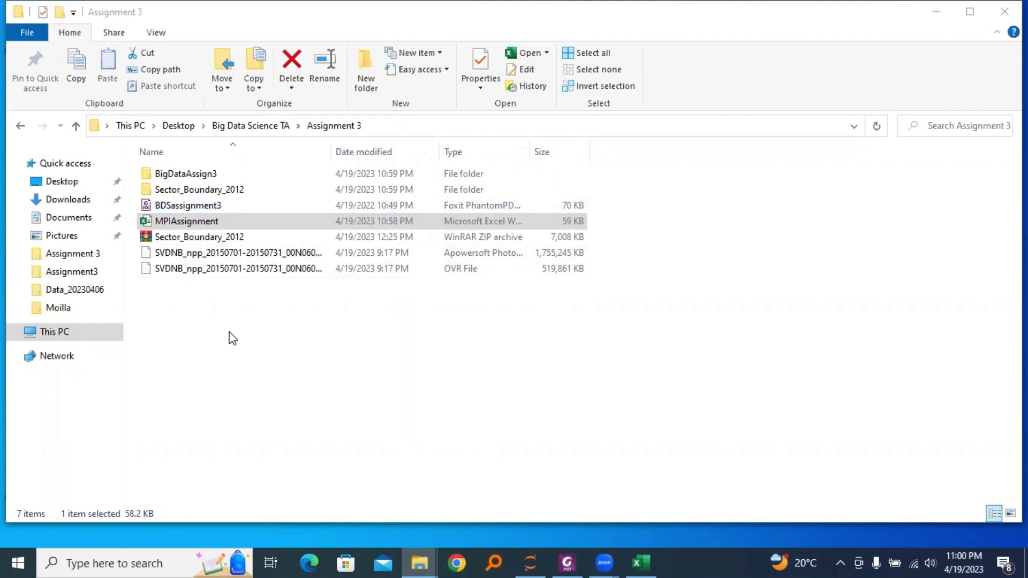
In File Explorer, go into the BigDataAssign3 folder and open the exported rw_nightlight_2015_07 worksheet in Excel.
{"action": "double_click", "coordinate": [188, 177]}
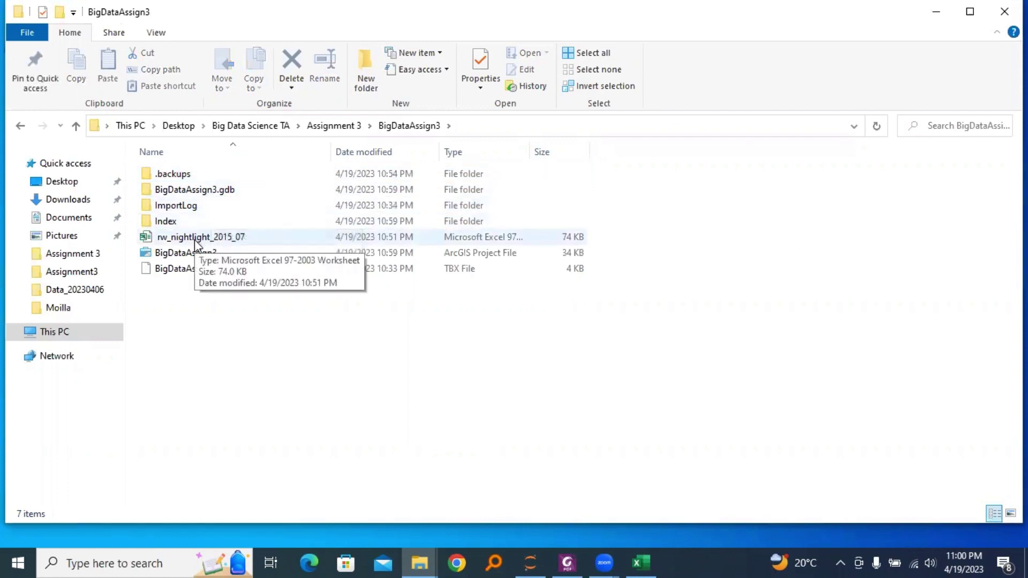
{"action": "double_click", "coordinate": [194, 240]}
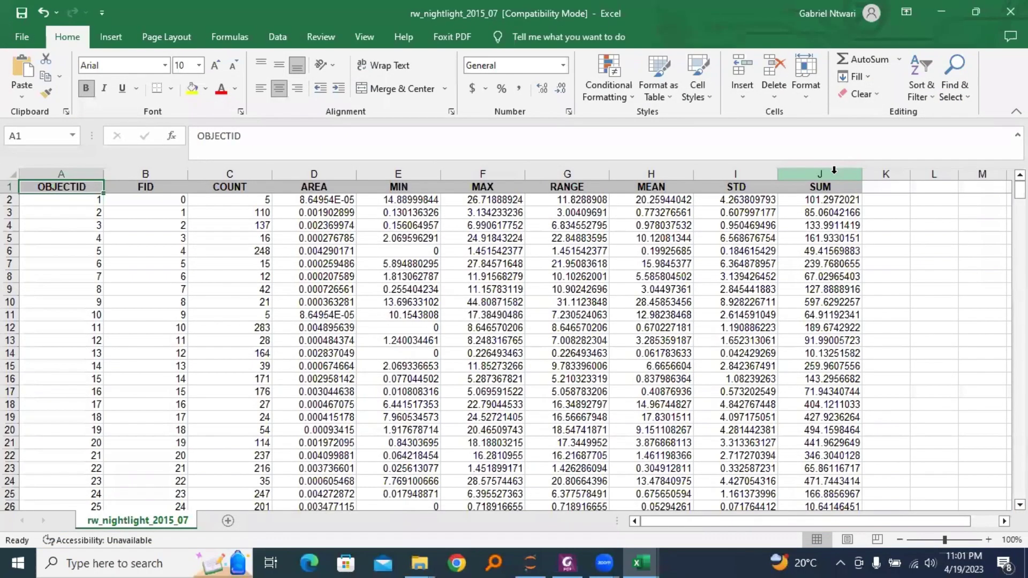
Select the entire SUM column of the rw_nightlight_2015_07 sheet, including its header.
{"action": "left_click", "coordinate": [833, 170]}
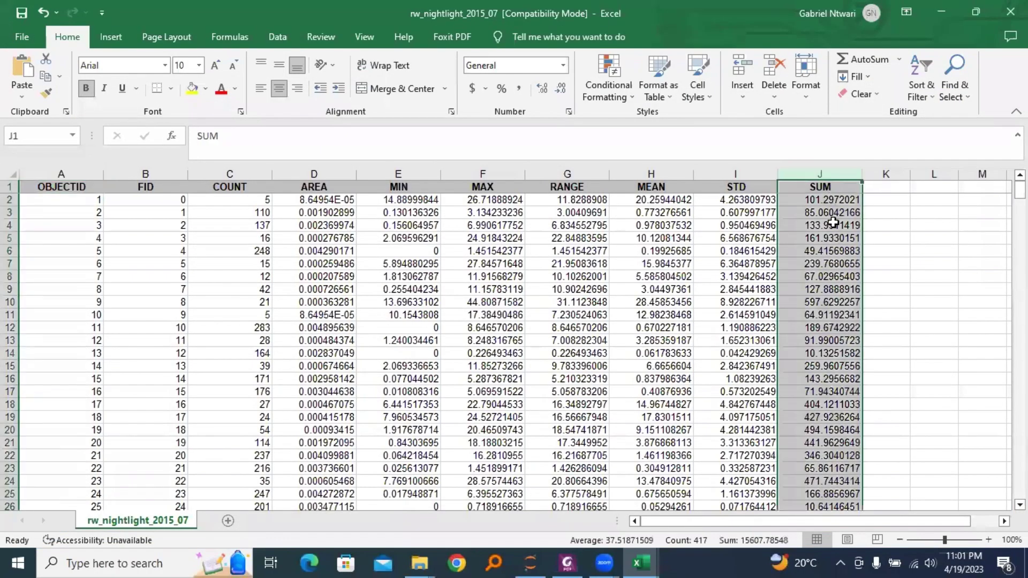
{"action": "left_click", "coordinate": [834, 184], "text": "ctrl"}
{"action": "key", "text": "ctrl+q"}
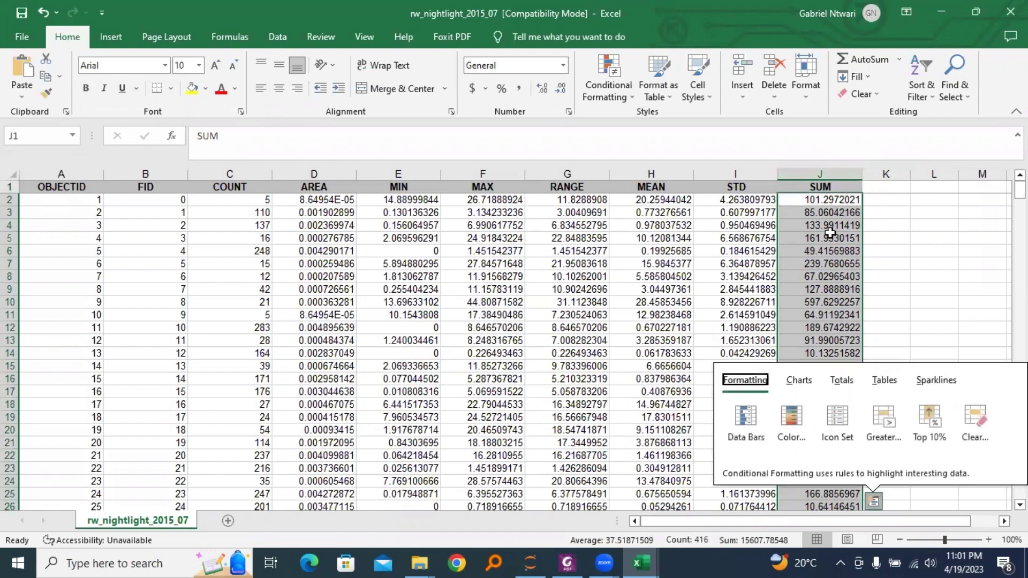
{"action": "left_click", "coordinate": [823, 186]}
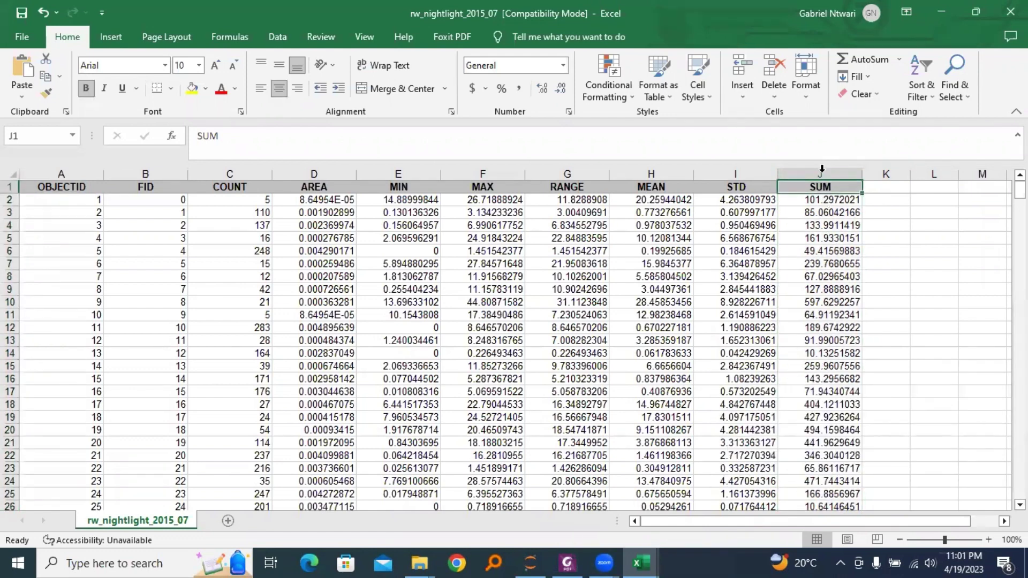
{"action": "left_click", "coordinate": [821, 167]}
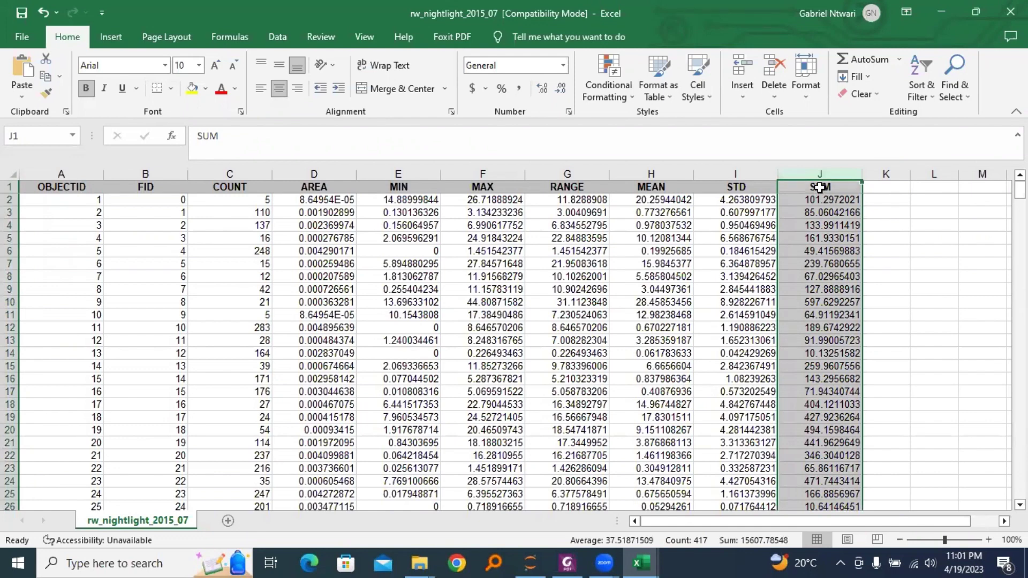
Copy all values of the SUM column from J2 down to the last row, leaving out the header.
{"action": "left_click", "coordinate": [819, 203]}
{"action": "key", "text": "ctrl+shift+Down"}
{"action": "key", "text": "ctrl+c"}
{"action": "key", "text": "ctrl+v"}
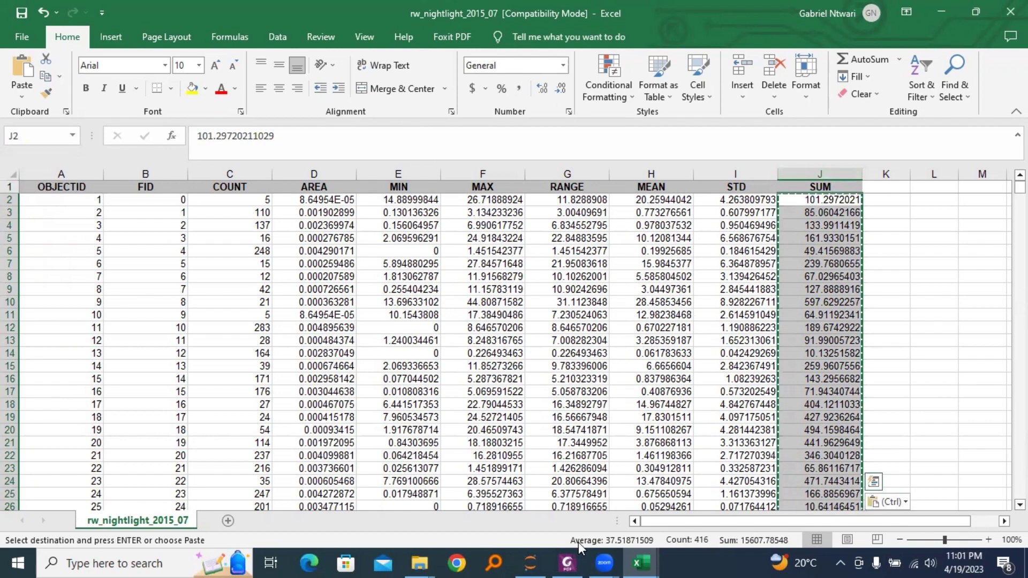
Switch to File Explorer, go up to the Assignment 3 folder and open the MPIAssignment workbook in Excel.
{"action": "left_click", "coordinate": [423, 562]}
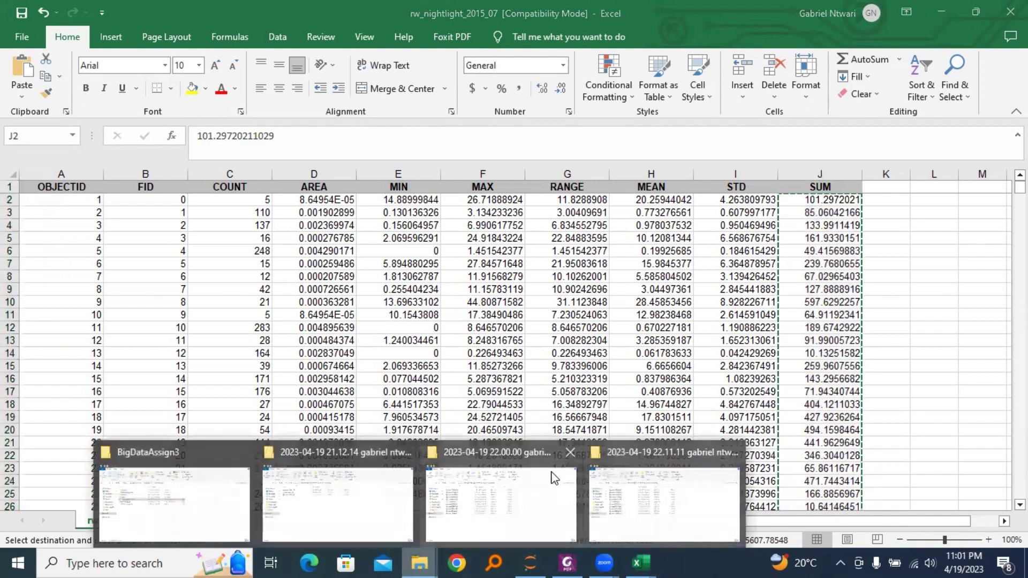
{"action": "left_click", "coordinate": [238, 489]}
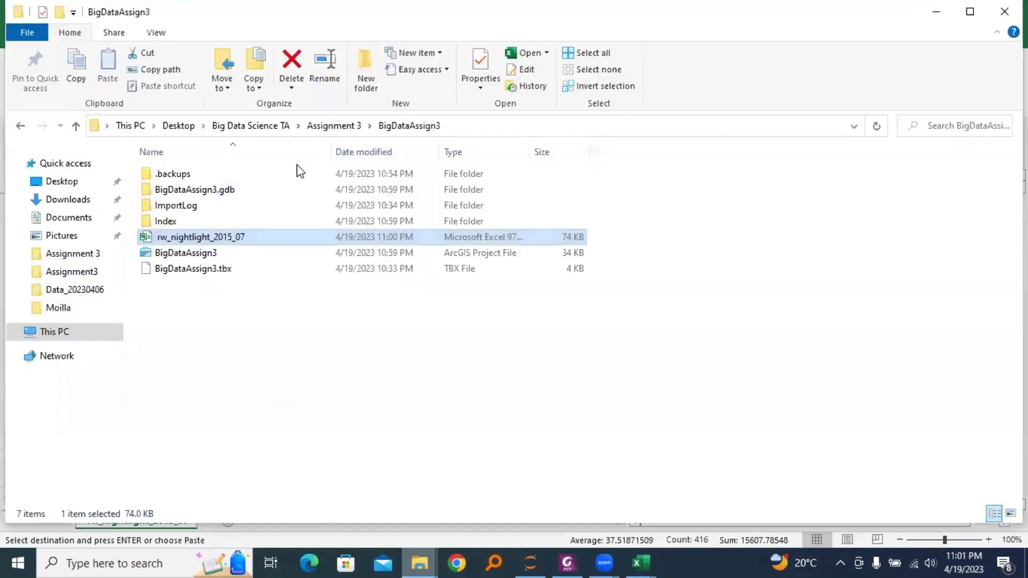
{"action": "left_click", "coordinate": [346, 126]}
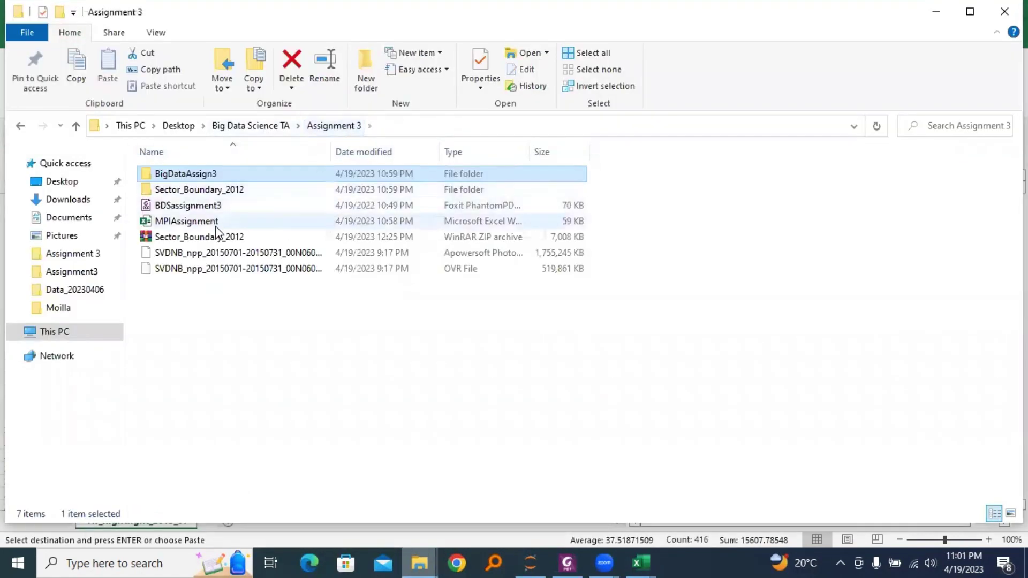
{"action": "double_click", "coordinate": [195, 222]}
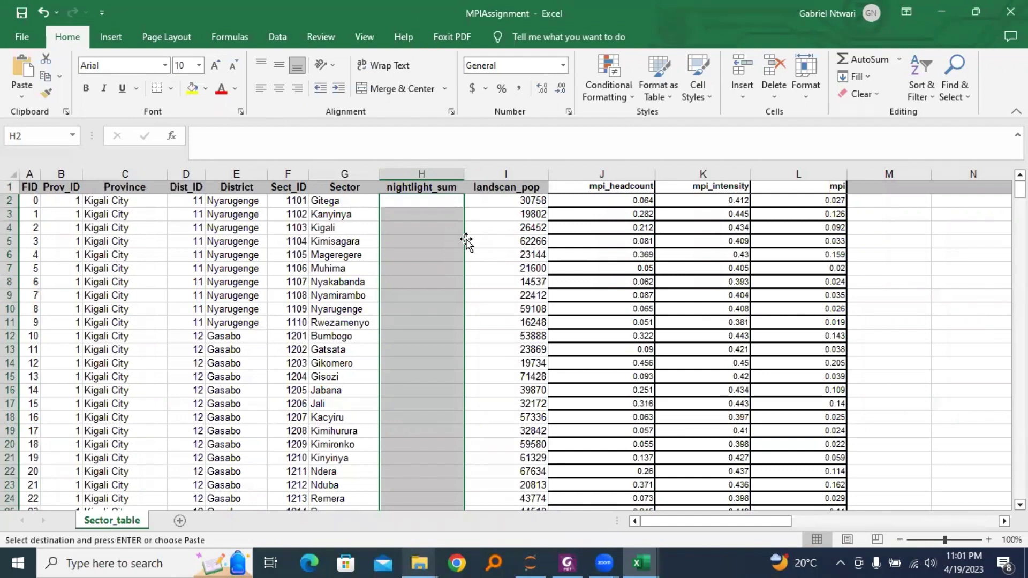
Paste the copied SUM values into the nightlight_sum column of Sector_table starting at H2, and minimize the MPIAssignment workbook.
{"action": "left_click", "coordinate": [429, 203]}
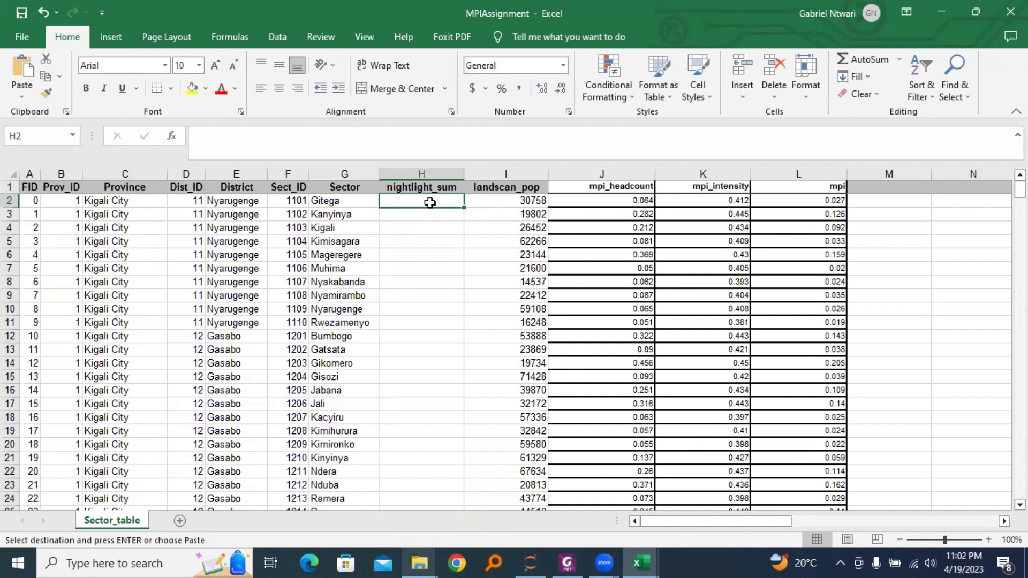
{"action": "key", "text": "ctrl+v"}
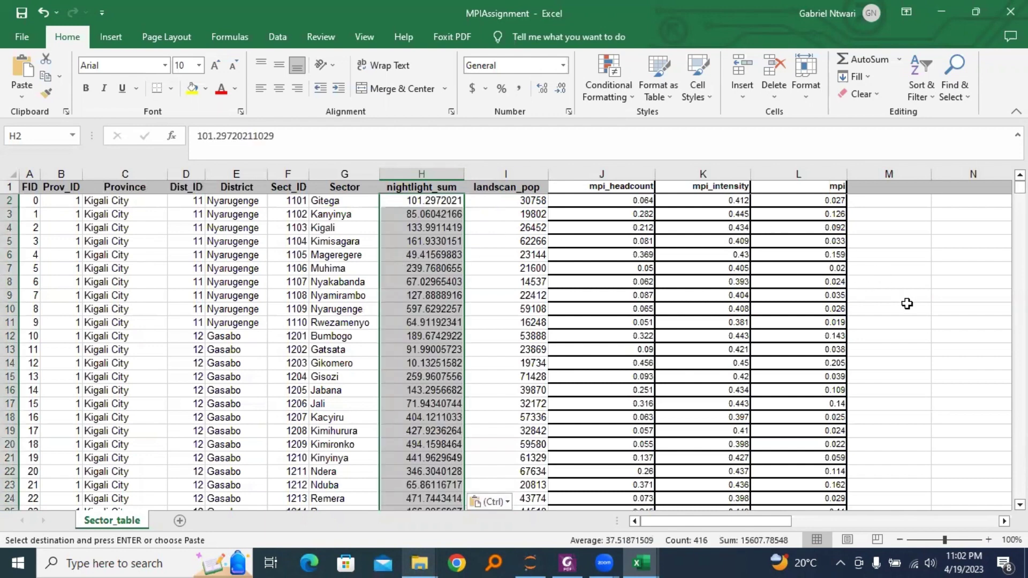
{"action": "key", "text": "Escape"}
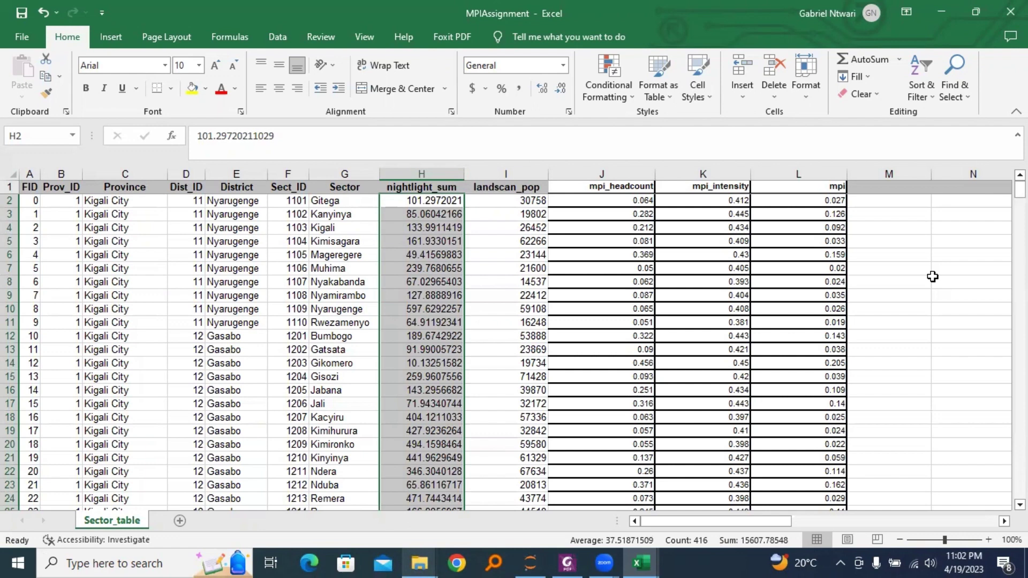
{"action": "left_click", "coordinate": [940, 15]}
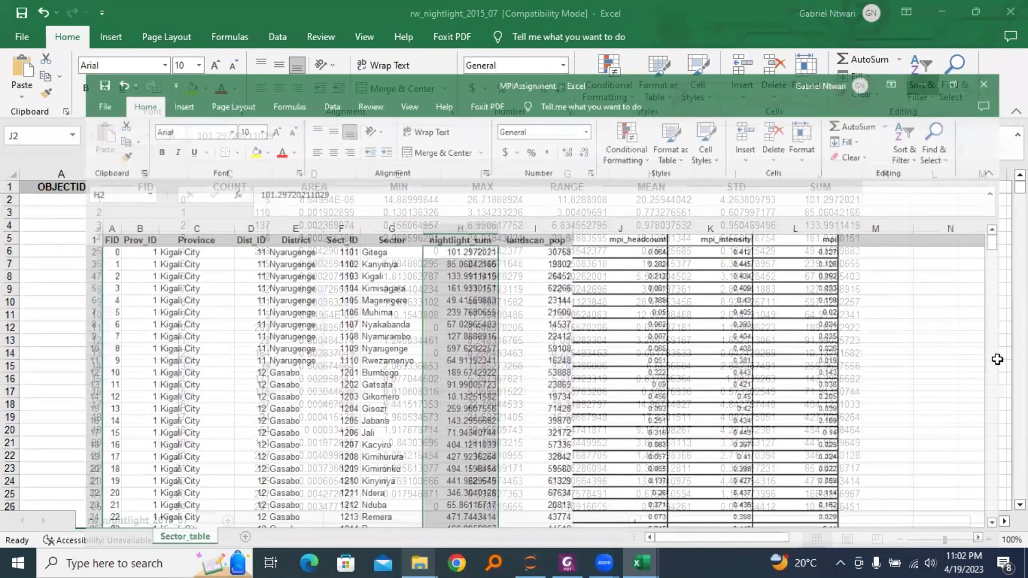